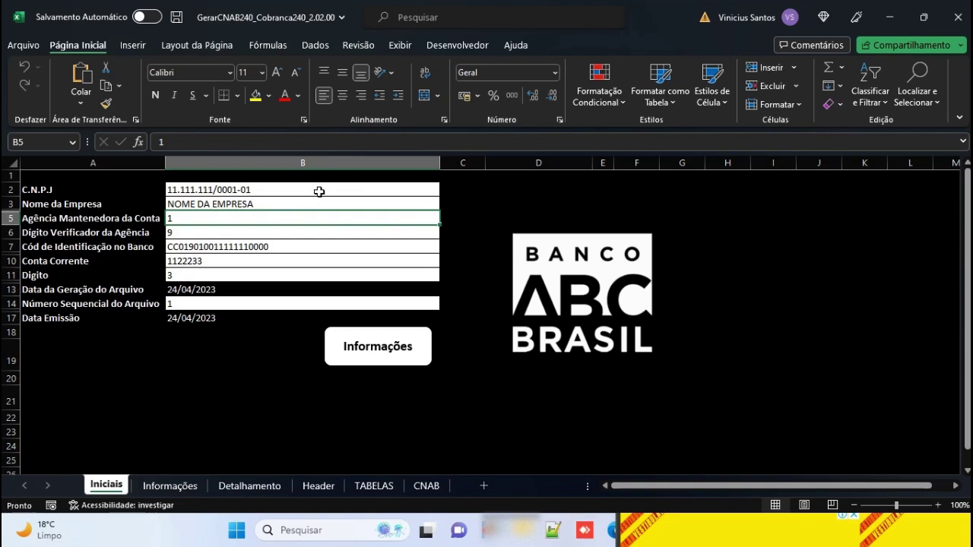
Examine the company, agency, account and date cells in B2:B17 of the Iniciais sheet, including the date formulas.
left_click(319, 196)
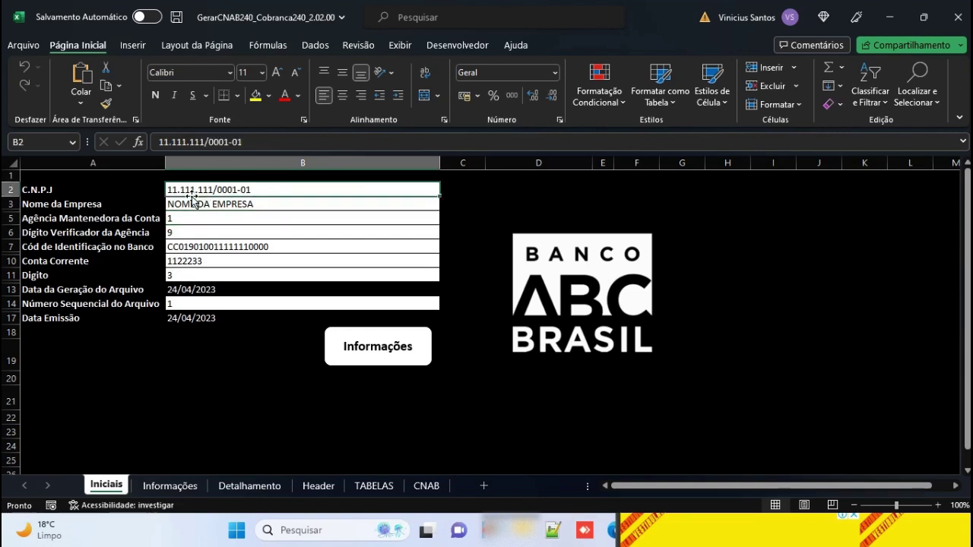
left_click(251, 205)
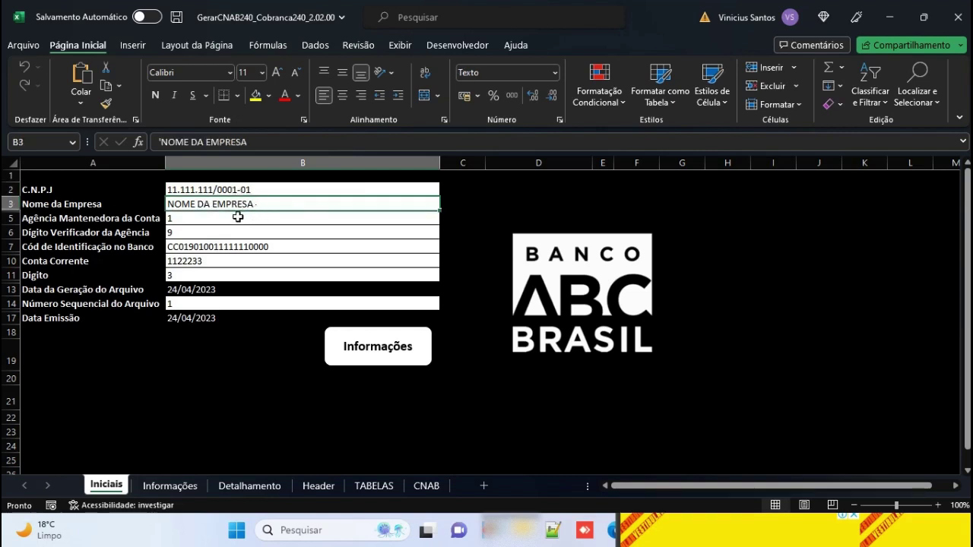
left_click(238, 218)
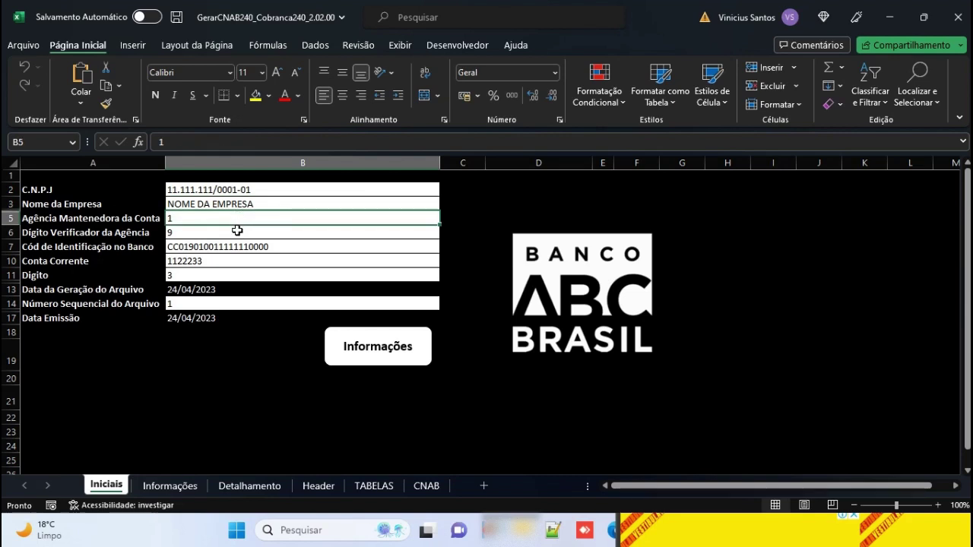
left_click(237, 230)
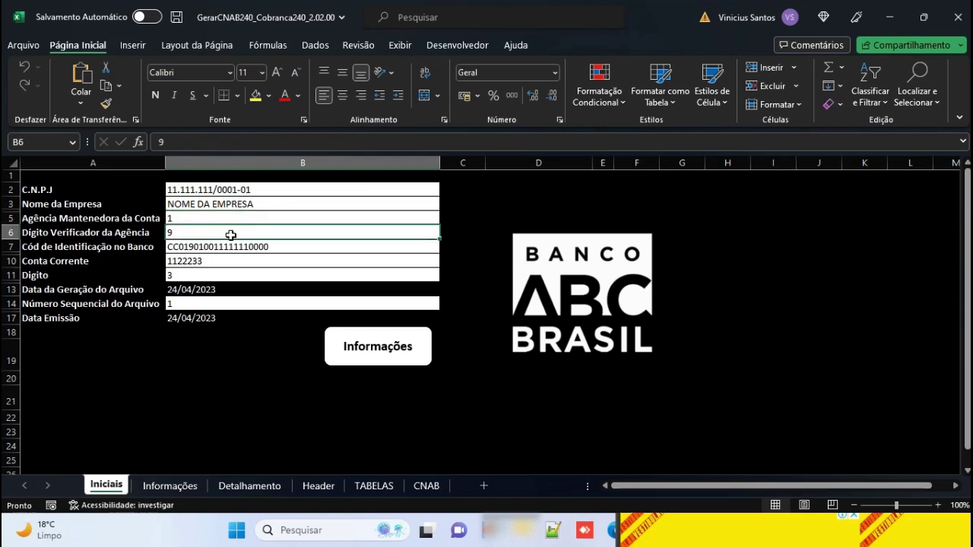
left_click(198, 247)
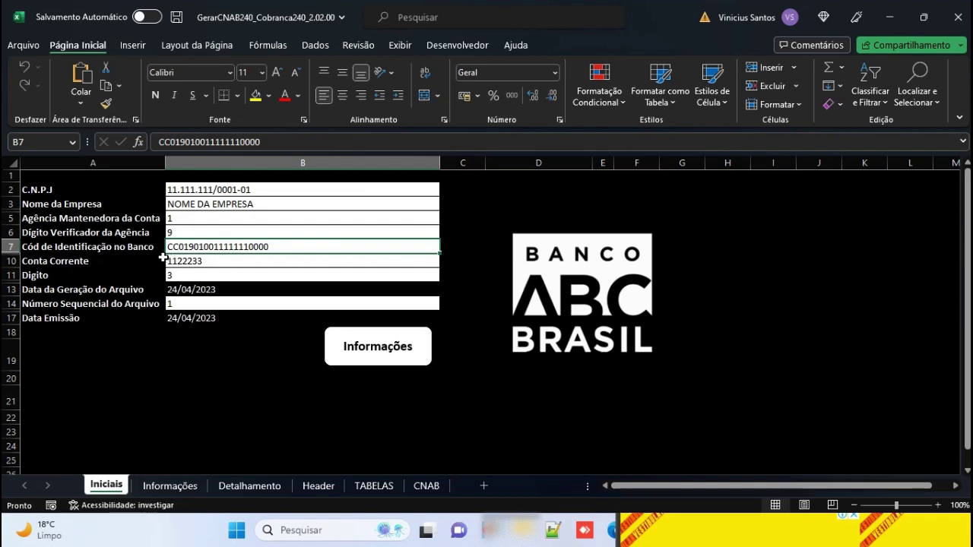
left_click(242, 260)
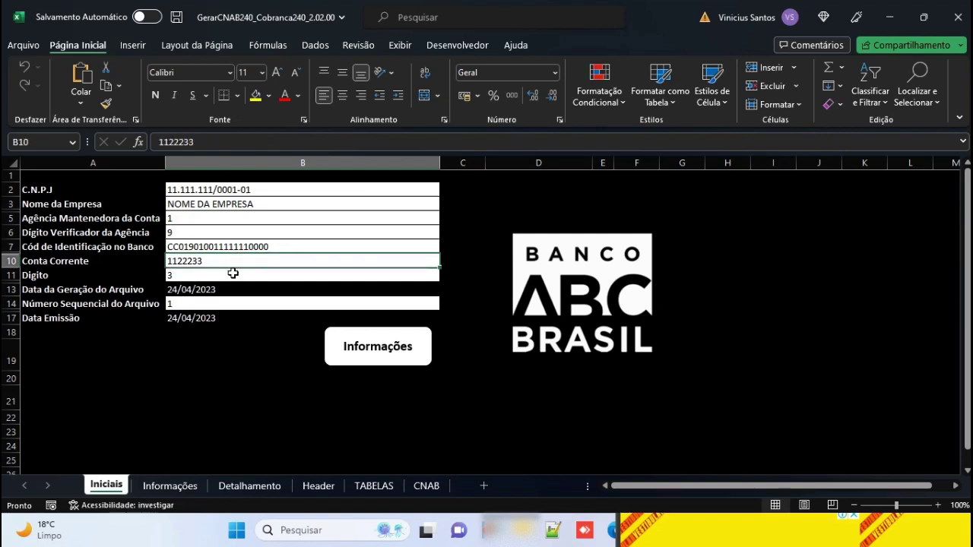
left_click(231, 276)
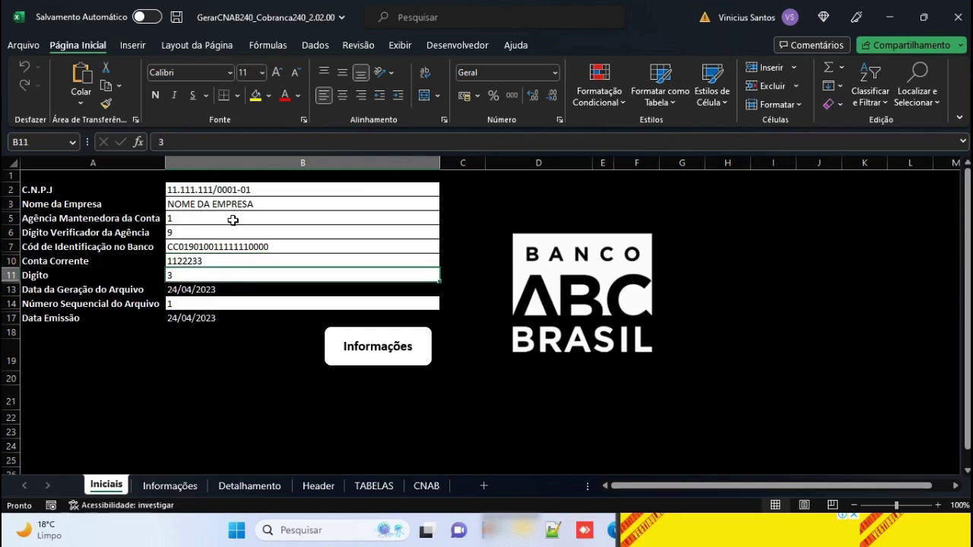
left_click(203, 291)
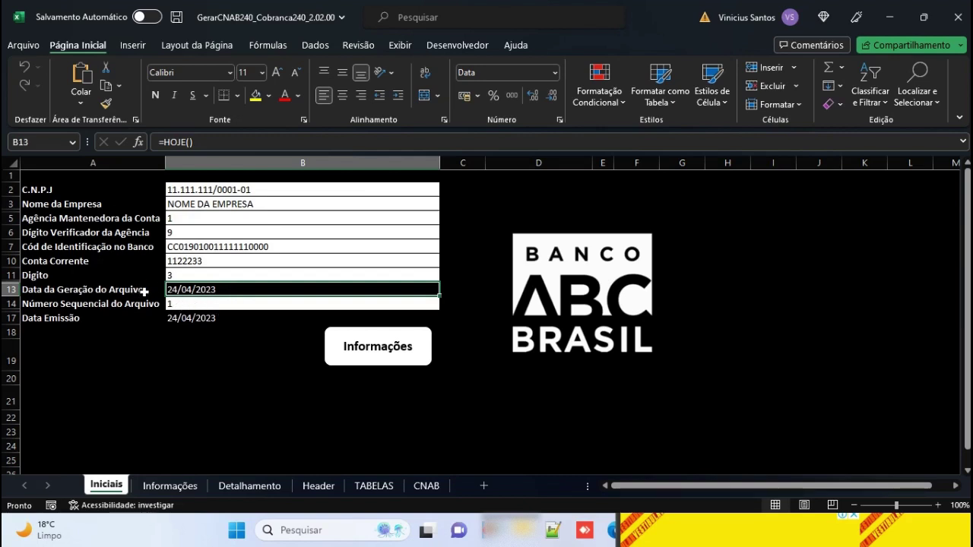
left_click(201, 317)
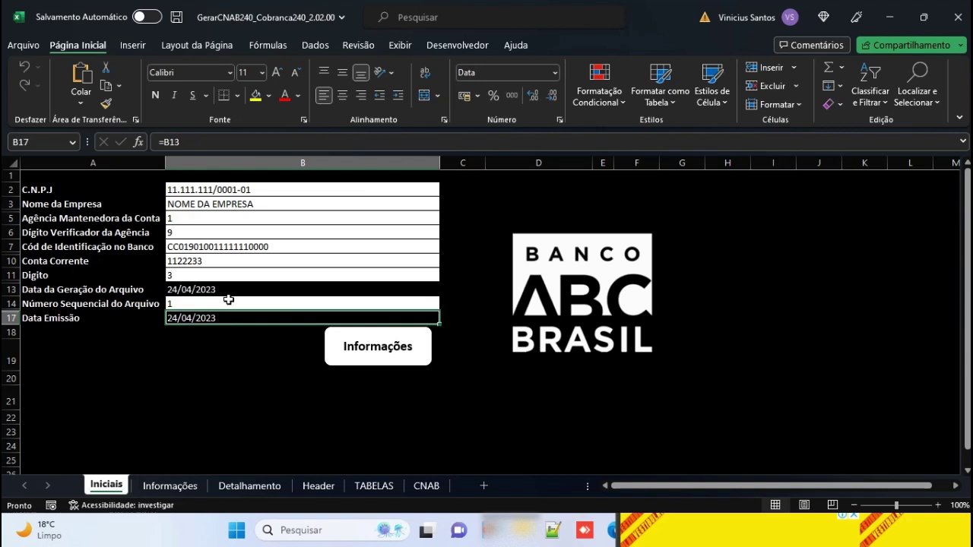
left_click(227, 290)
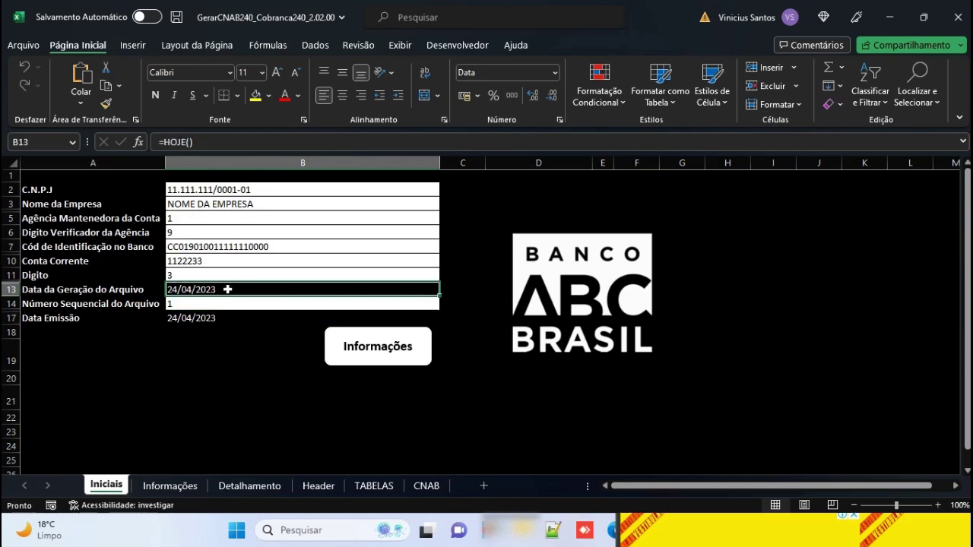
left_click(204, 318)
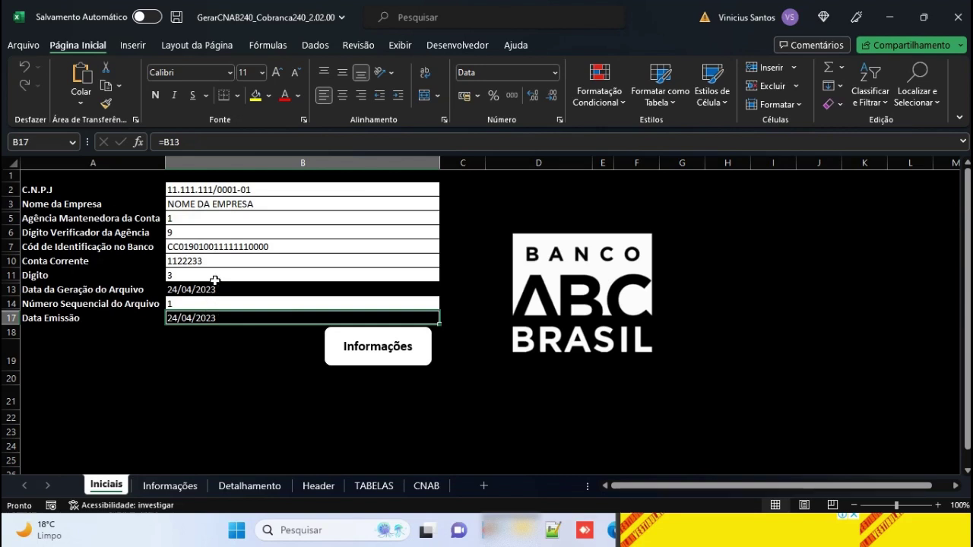
left_click(220, 287)
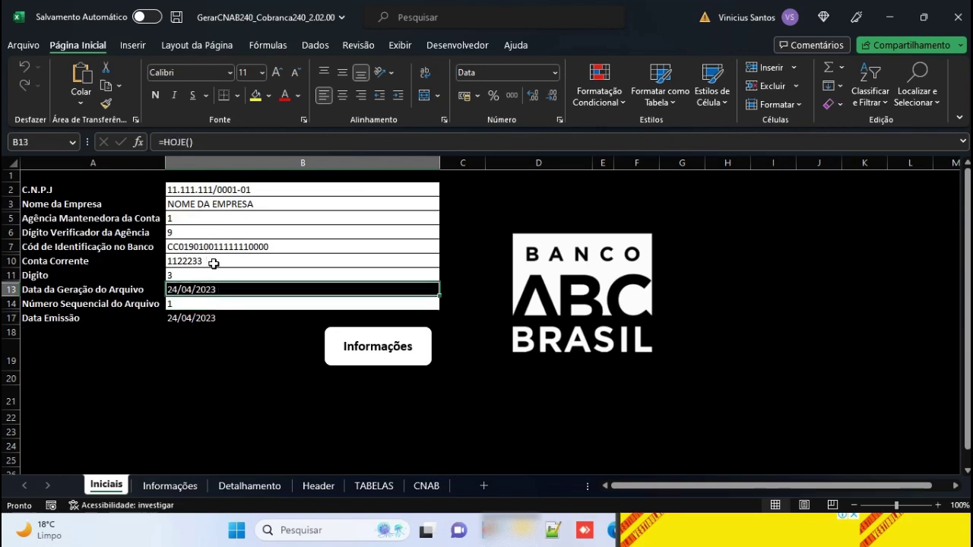
Change the Data Emissão formula in B17 to =B13+1.
left_click(216, 319)
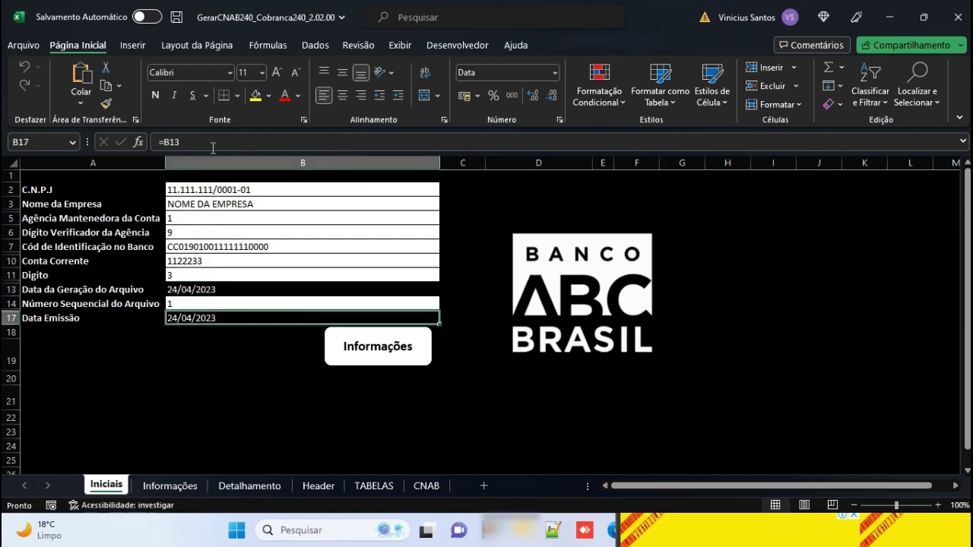
left_click(216, 143)
type("+1")
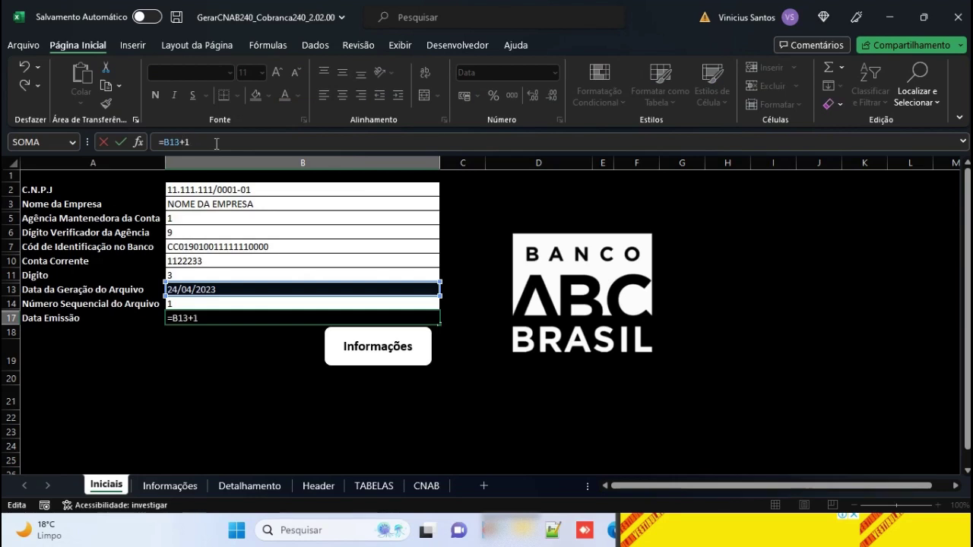
key("Return")
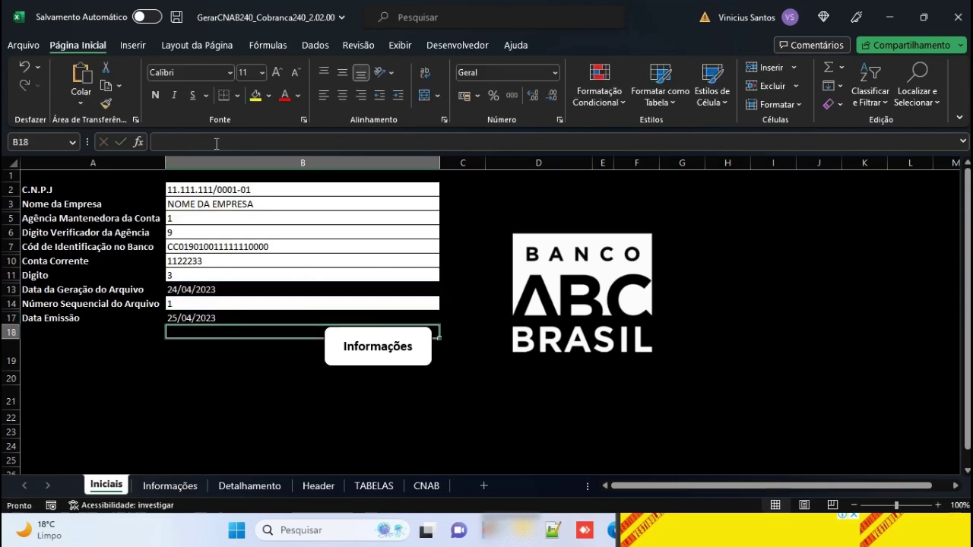
Restore the Data Emissão formula in B17 to =B13.
left_click(225, 318)
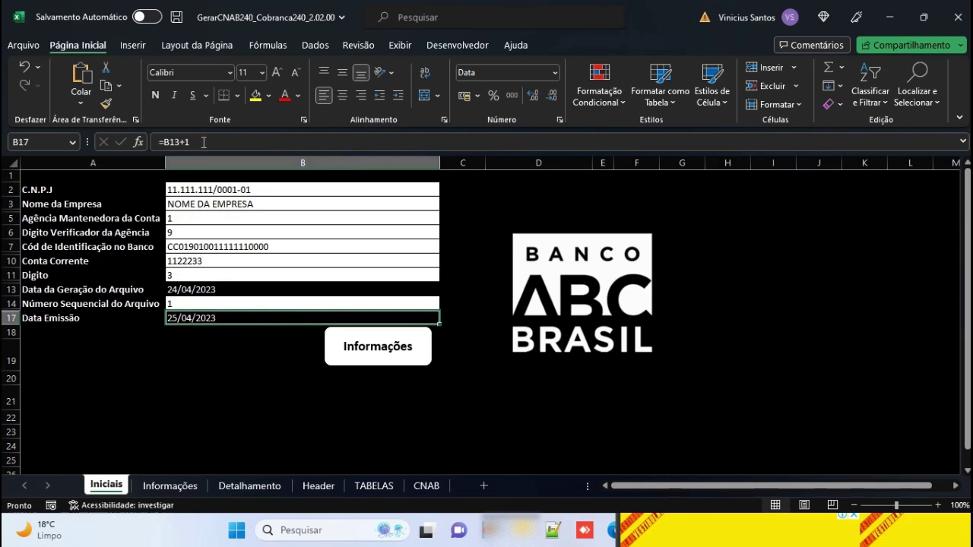
left_click(204, 141)
key("BackSpace")
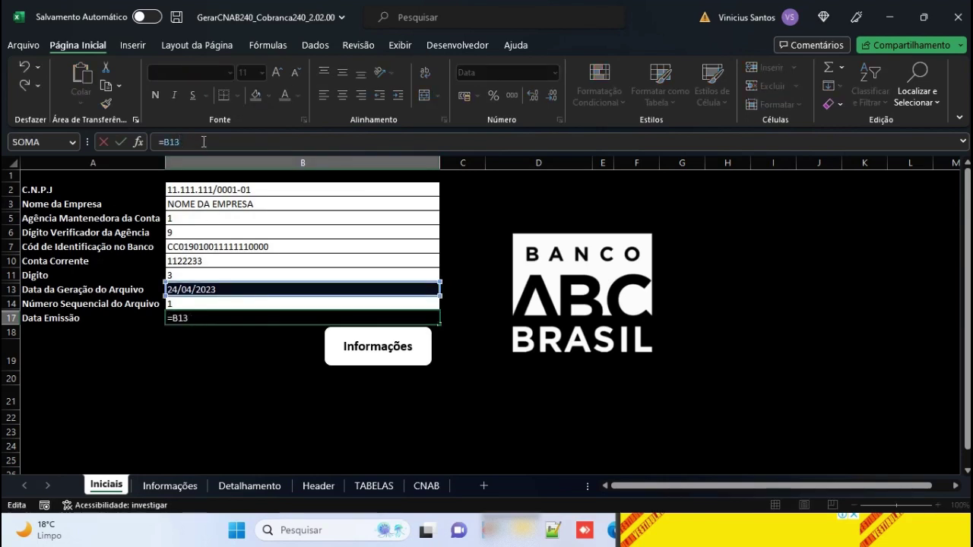
key("Return")
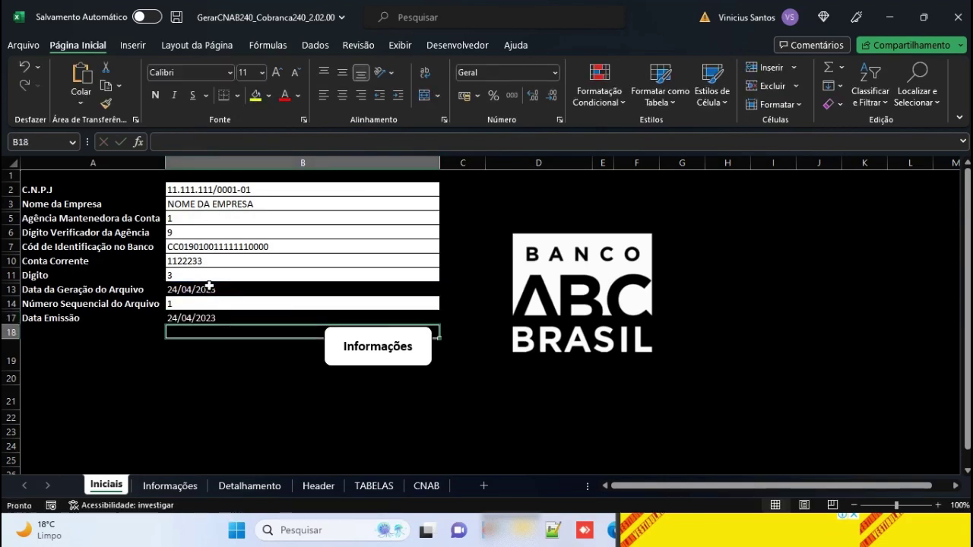
Try 3 as the Número Sequencial do Arquivo in B14 and put it back to 1.
left_click(209, 286)
left_click(214, 301)
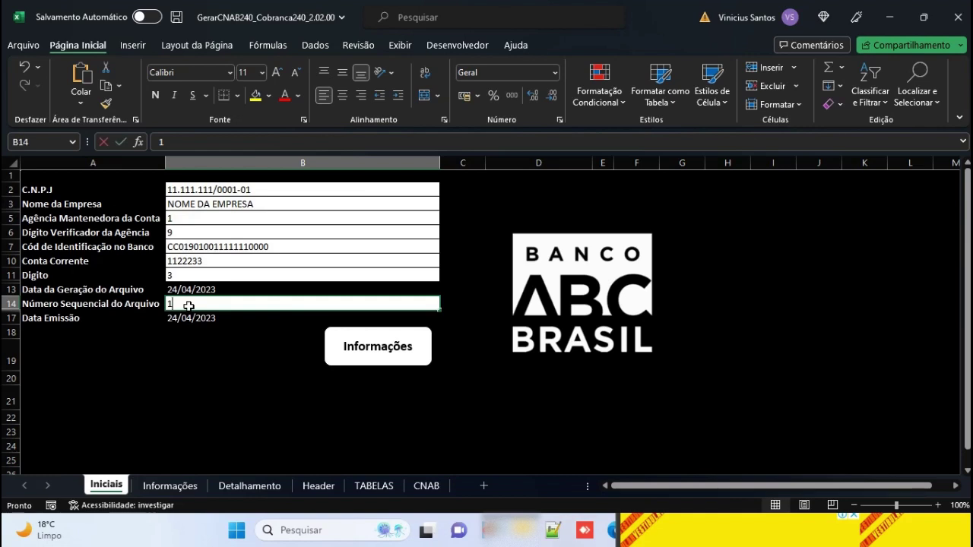
type("2")
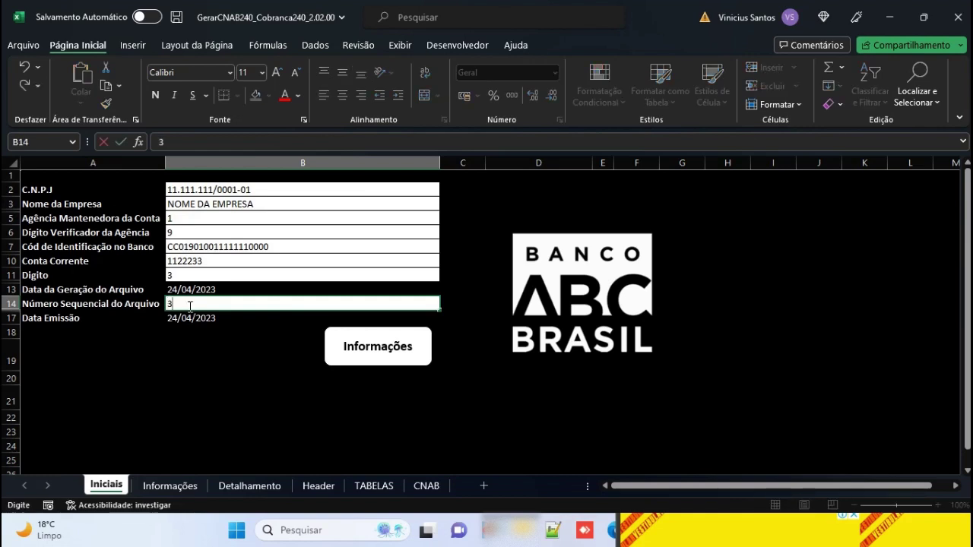
left_click(218, 252)
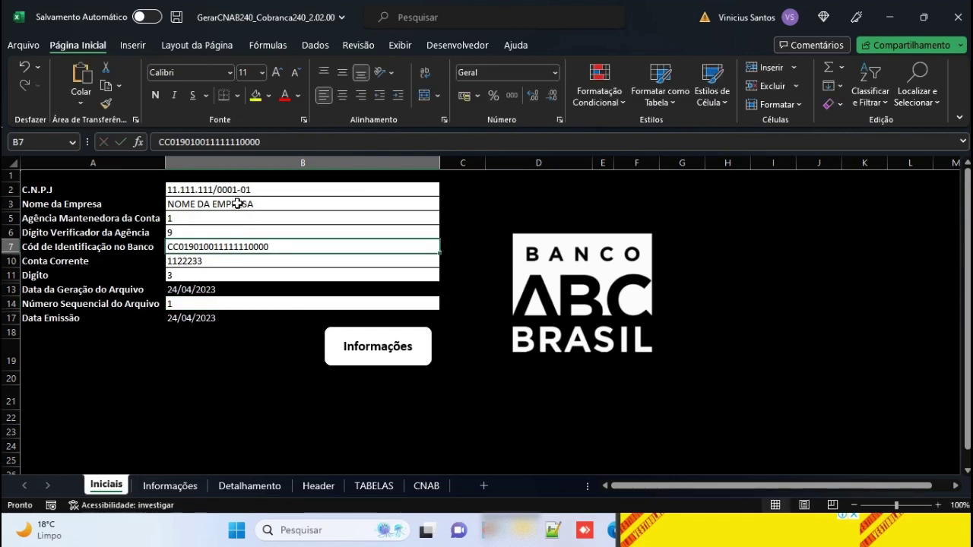
Review the company and account data in B2:B11 and the date and file sequence cells in B13:B17.
left_click_drag(242, 190, 234, 271)
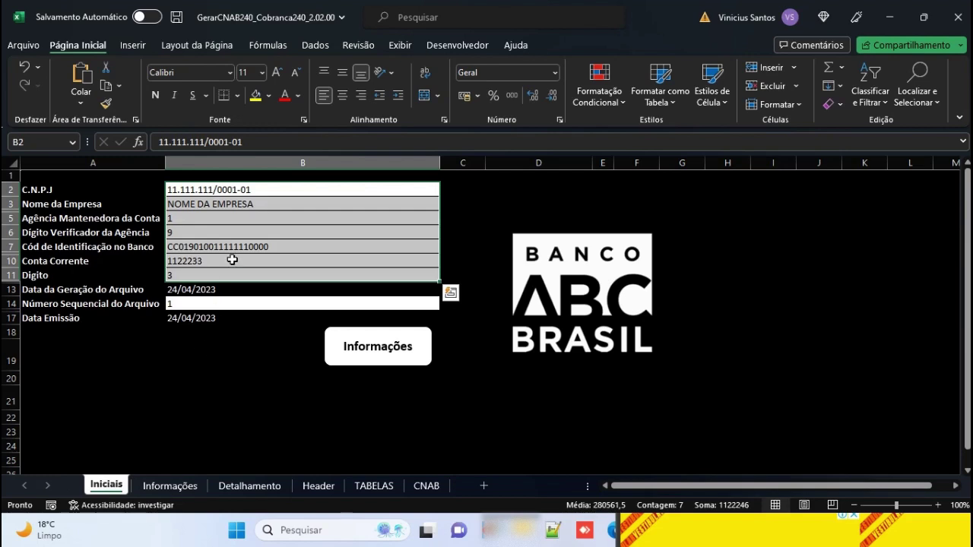
left_click(234, 191)
left_click(247, 203)
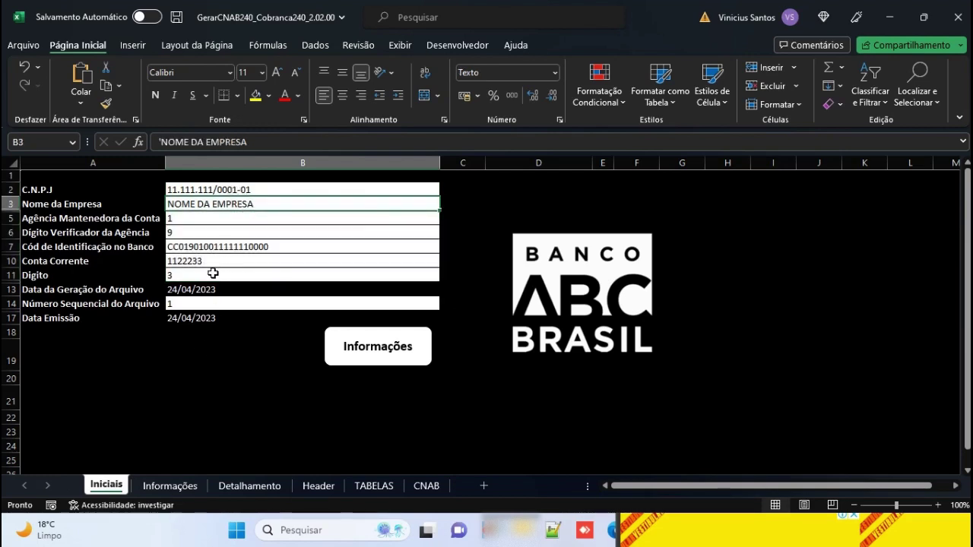
left_click(215, 306)
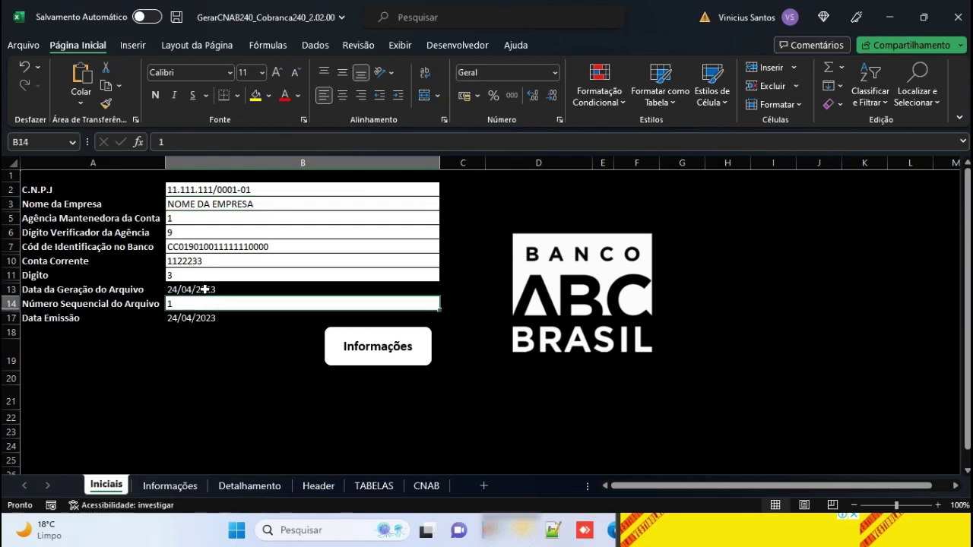
left_click(206, 291)
left_click(205, 304)
left_click(215, 320)
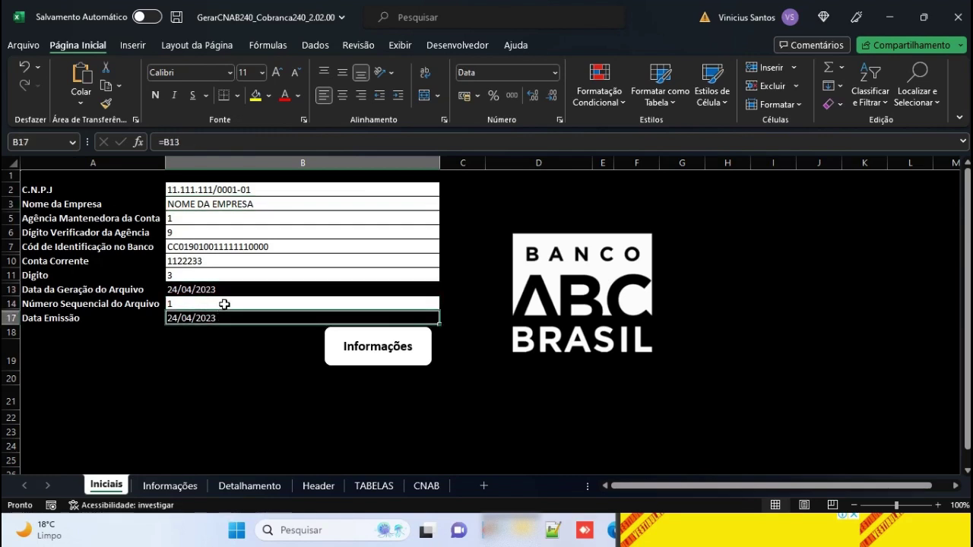
left_click(226, 304)
left_click(226, 289)
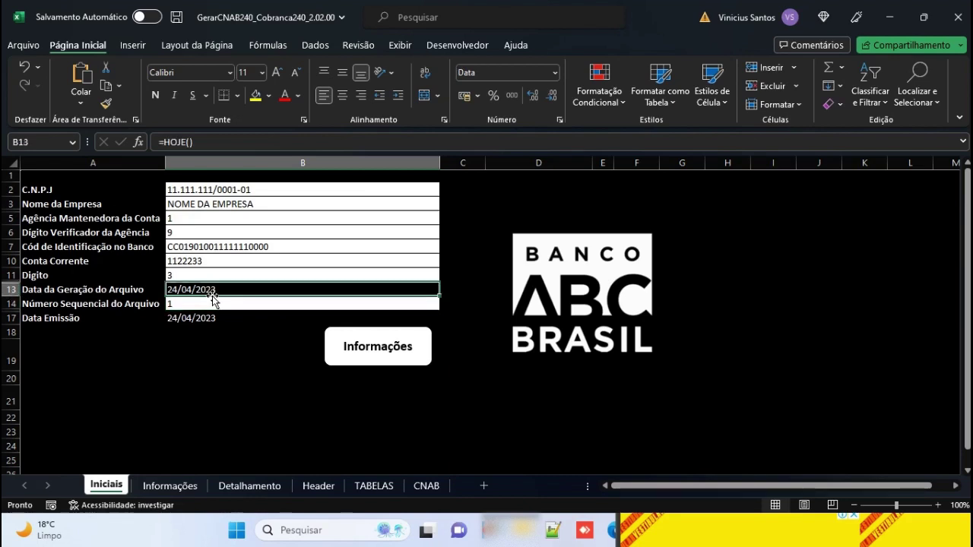
left_click(214, 301)
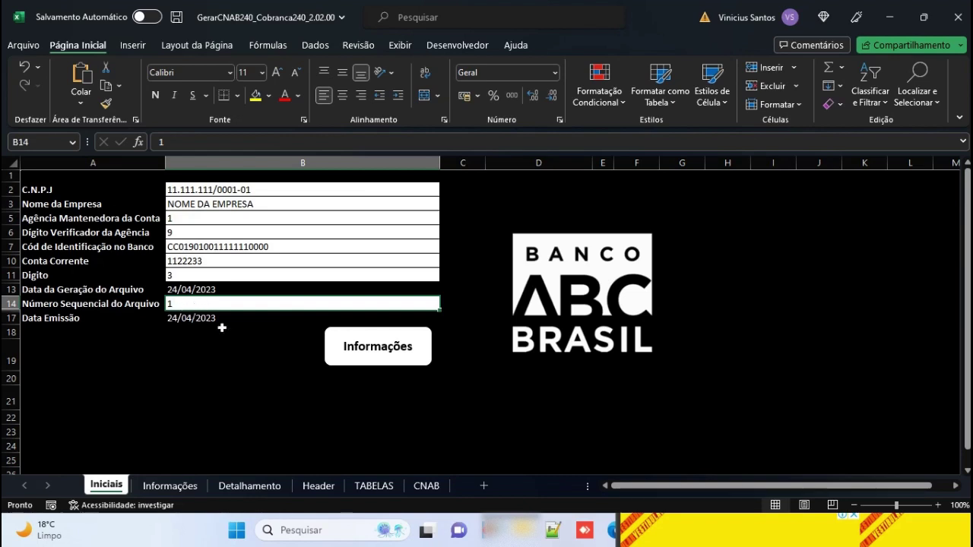
In row 2 of the Informações sheet, enter Documento 123 and Data de Vencimento 26/05/2023.
left_click(380, 348)
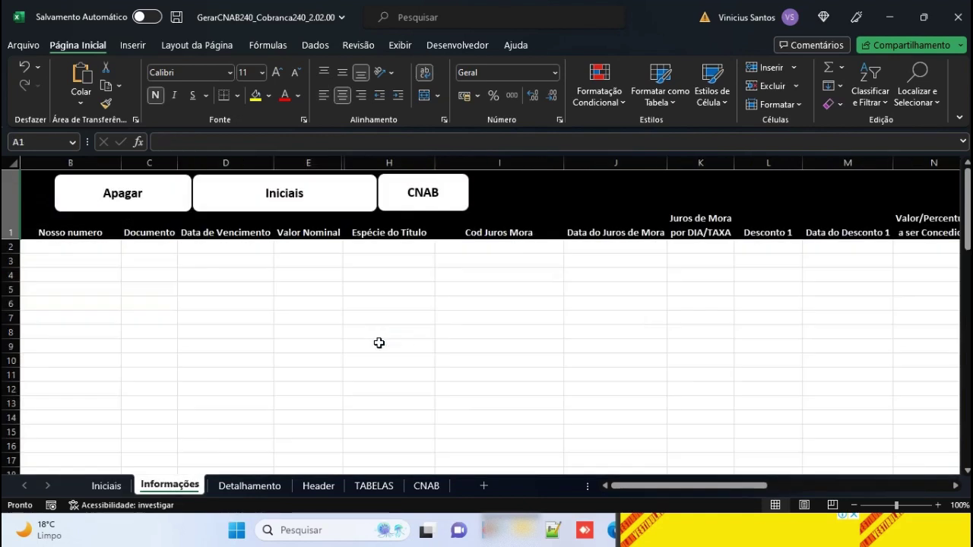
left_click(102, 293)
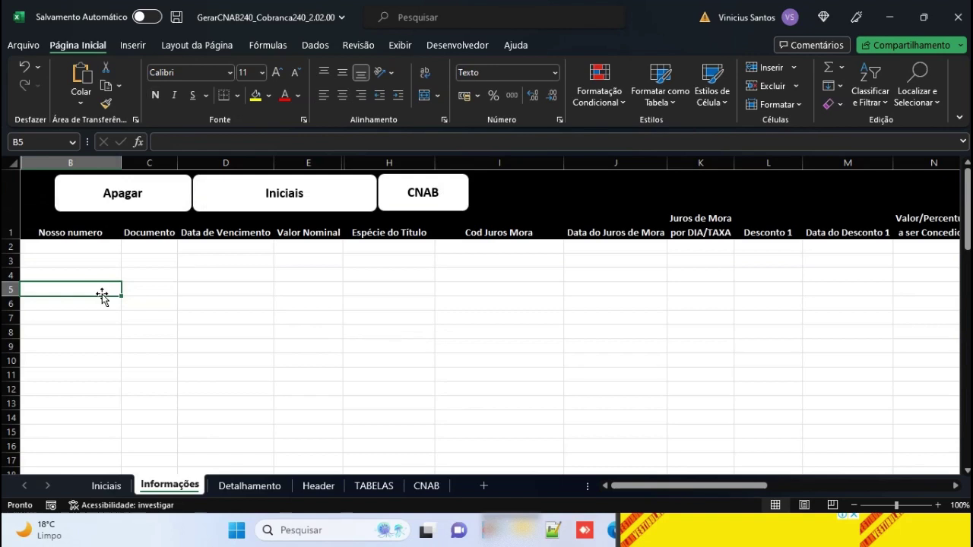
left_click(89, 248)
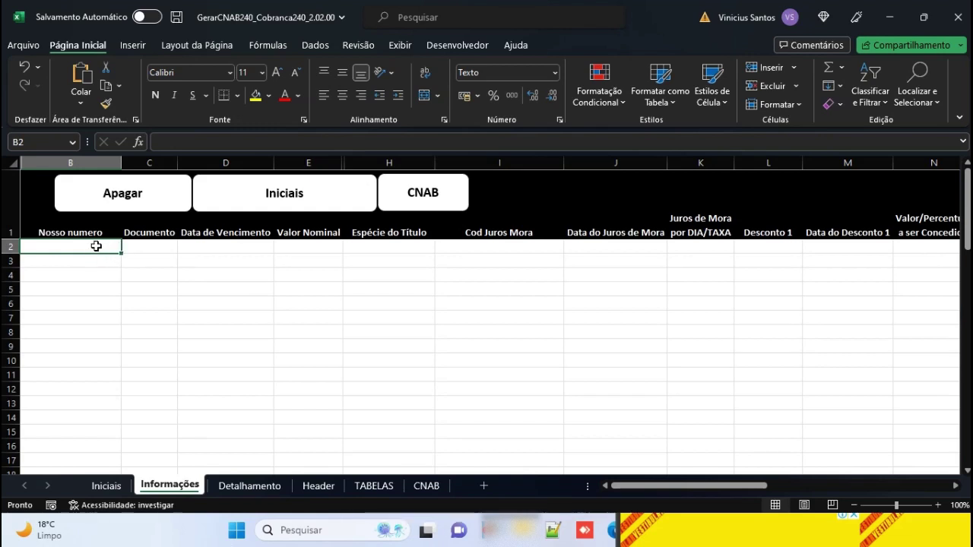
left_click(134, 249)
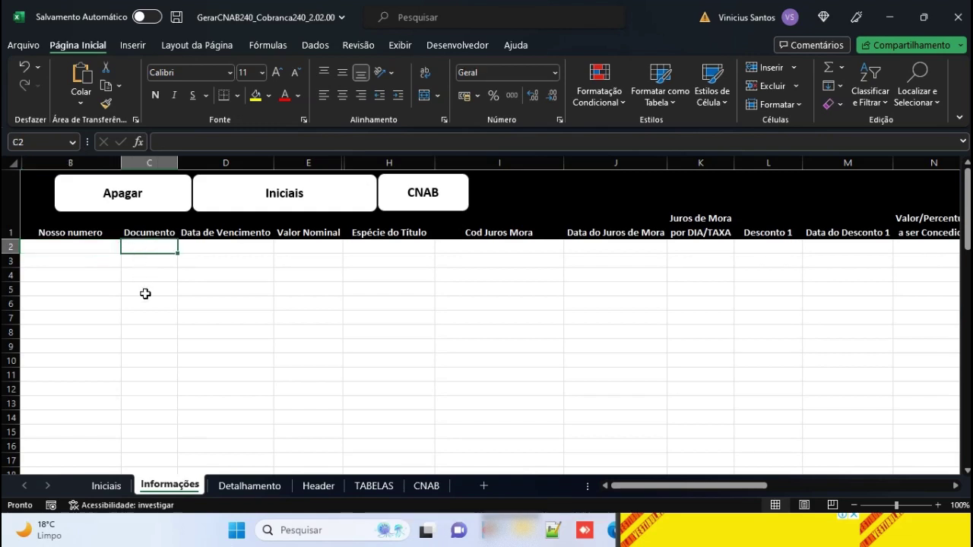
type("123")
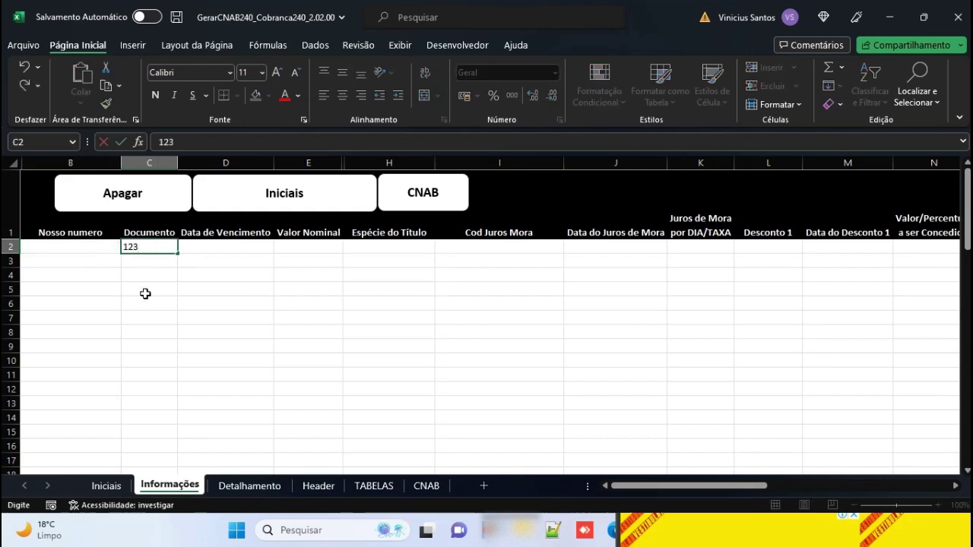
key("Tab")
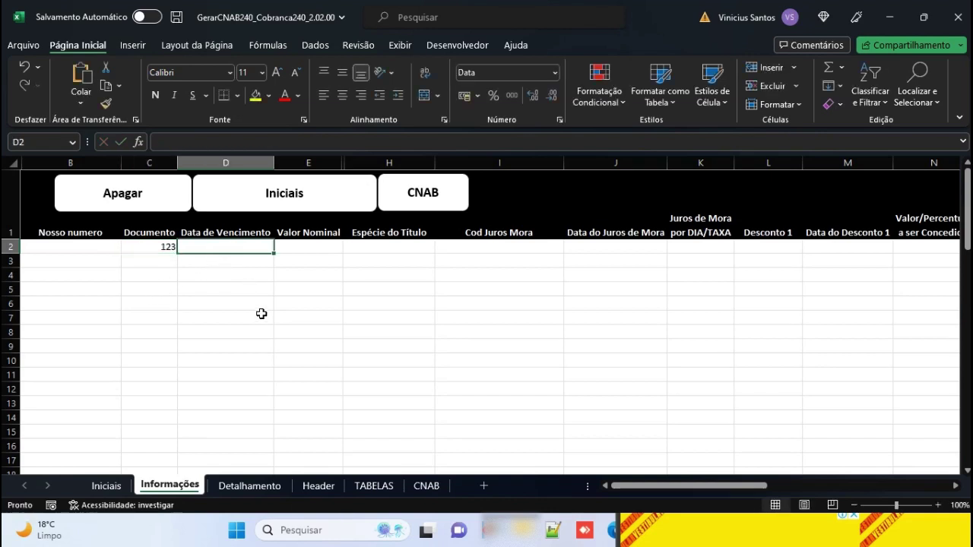
type("26/05")
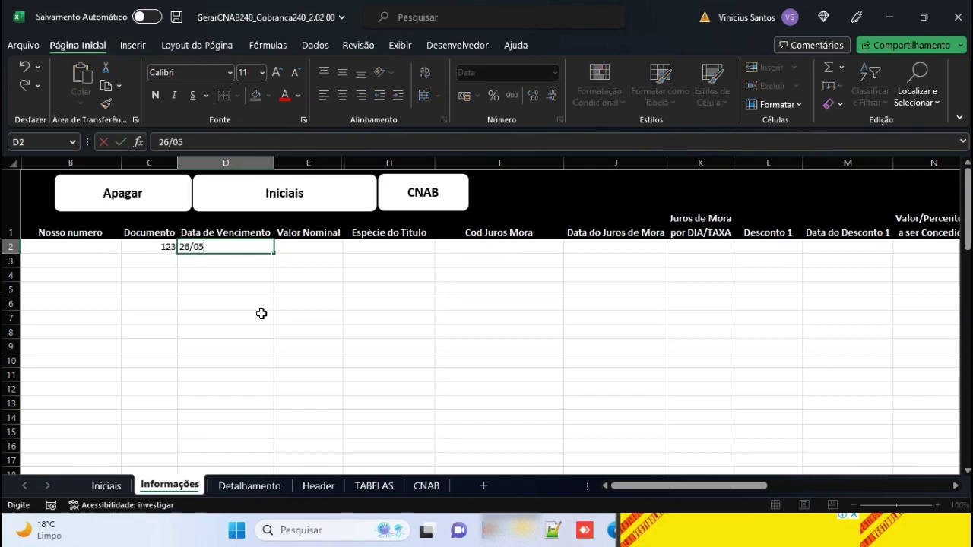
type("/2023")
key("Tab")
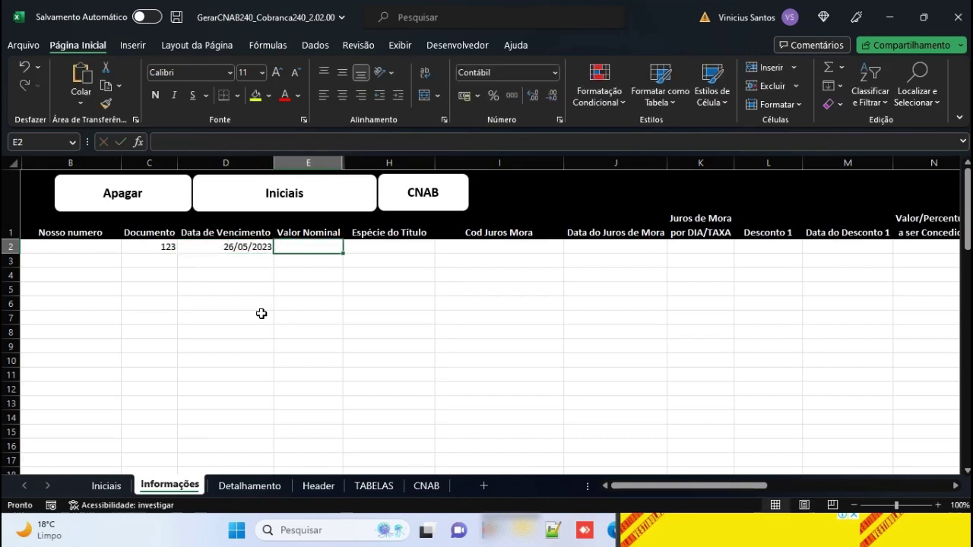
In row 2, enter a Valor Nominal of 100 and choose Duplicata Mercantil as the Espécie do Título.
type("100")
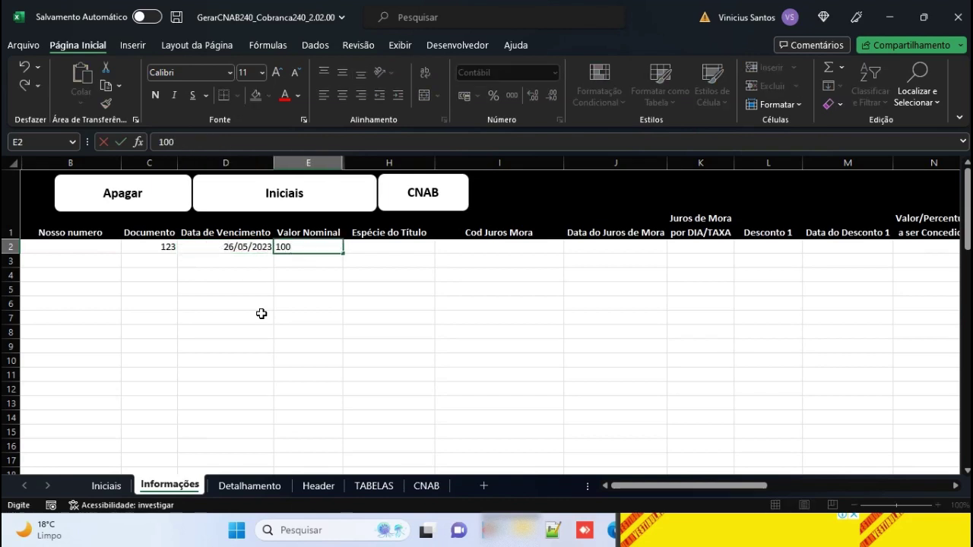
key("Tab")
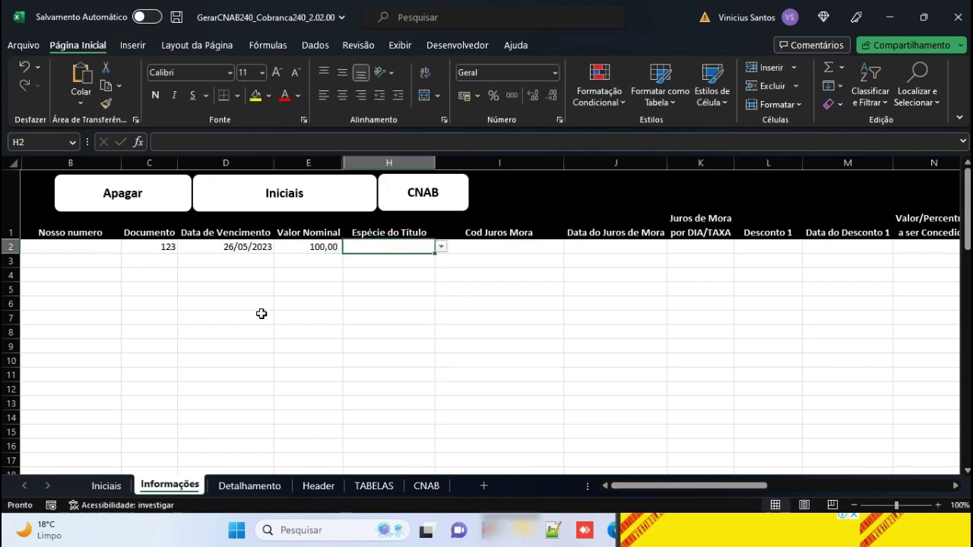
left_click(441, 247)
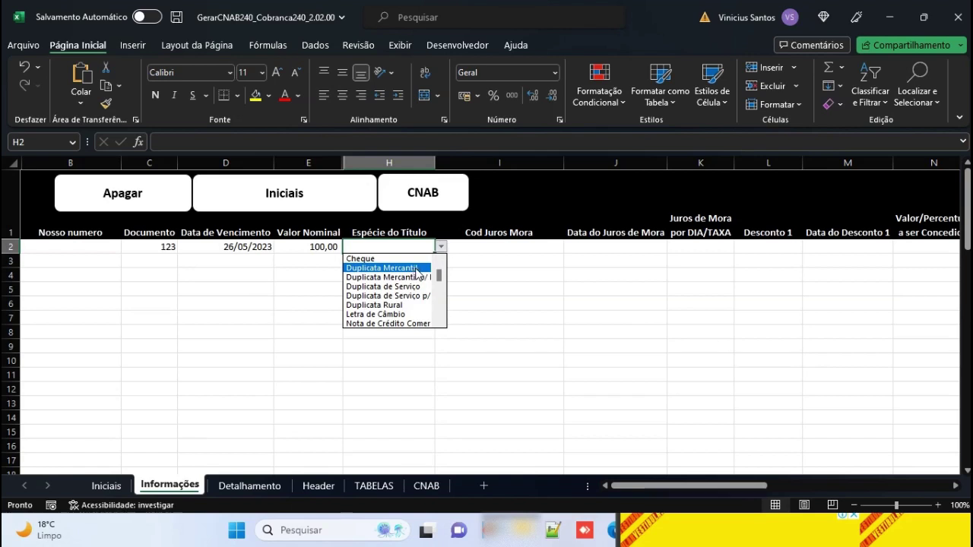
left_click(417, 270)
Set the late interest in row 2 to Valor (dias corridos), dated 27/05/2023, with Juros de Mora of 10,00 per day.
left_click(503, 249)
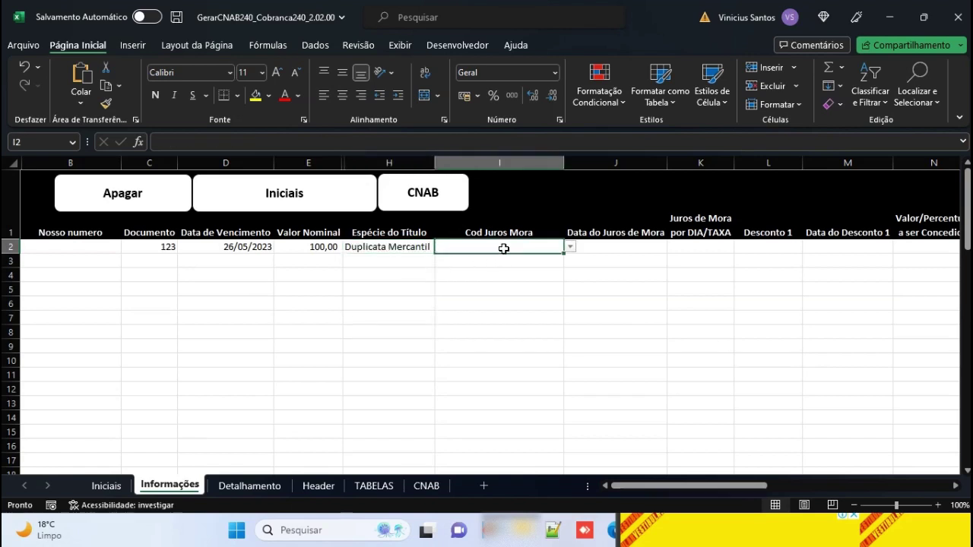
left_click(569, 248)
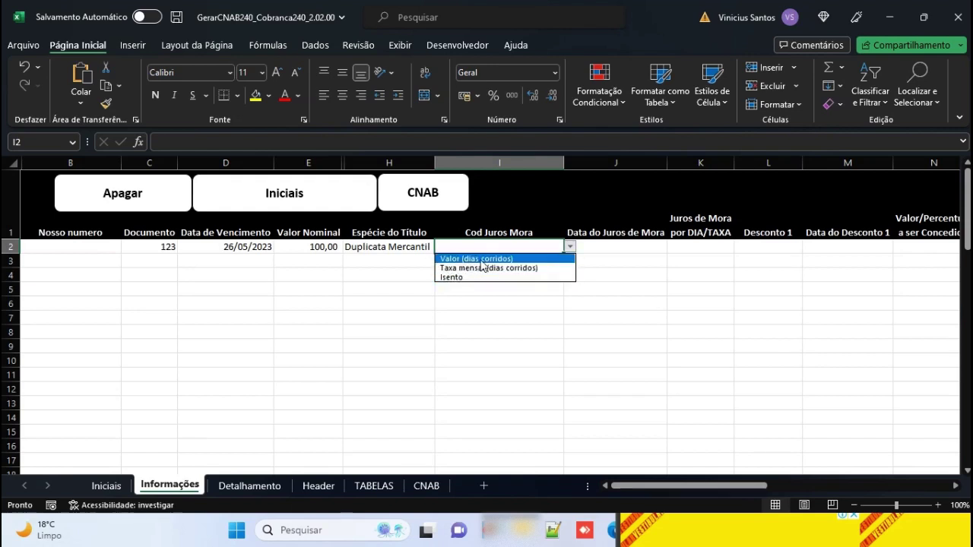
left_click(475, 259)
left_click(581, 250)
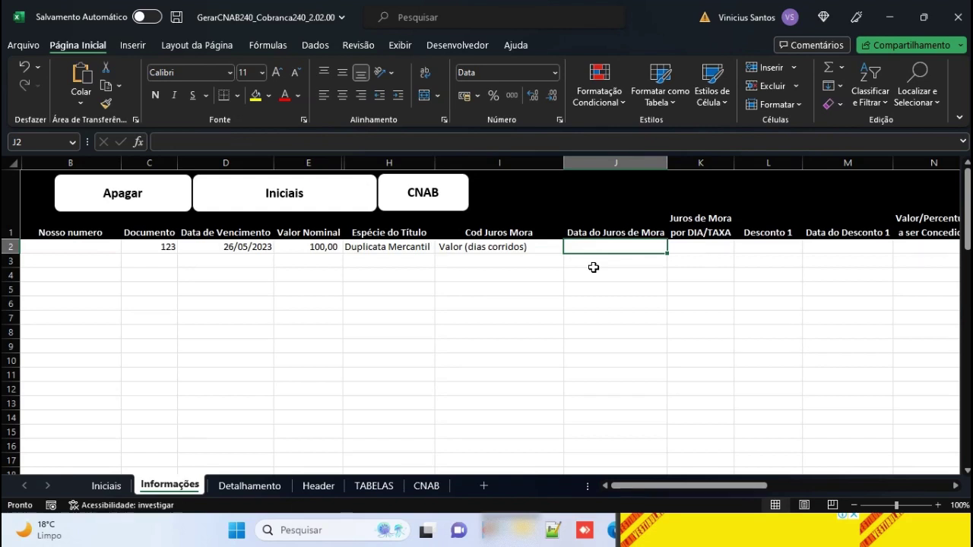
type("27/05/")
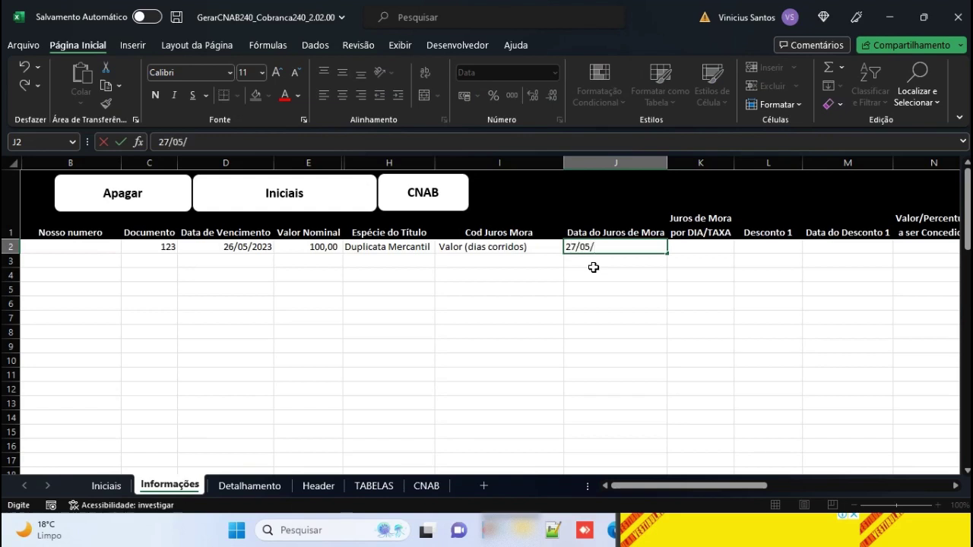
type("2023")
key("Tab")
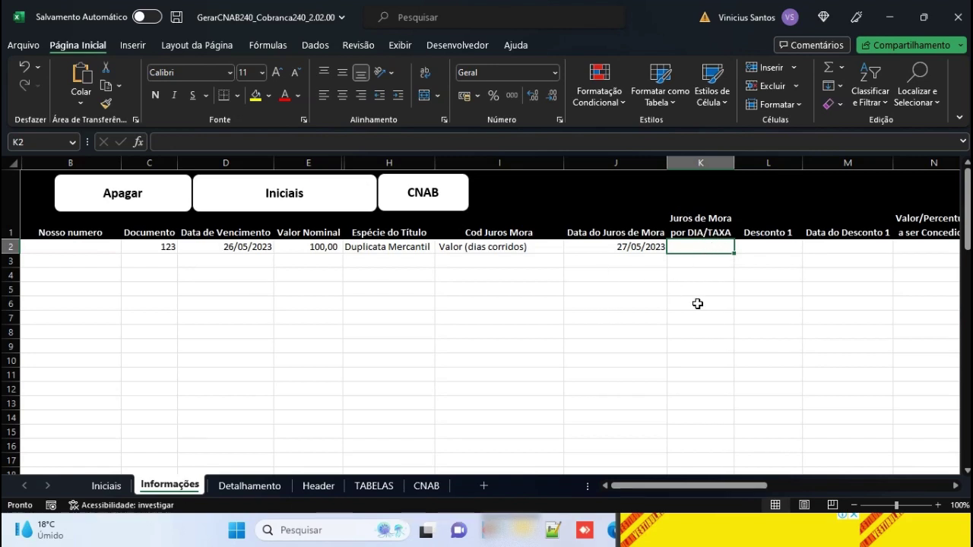
type("10,")
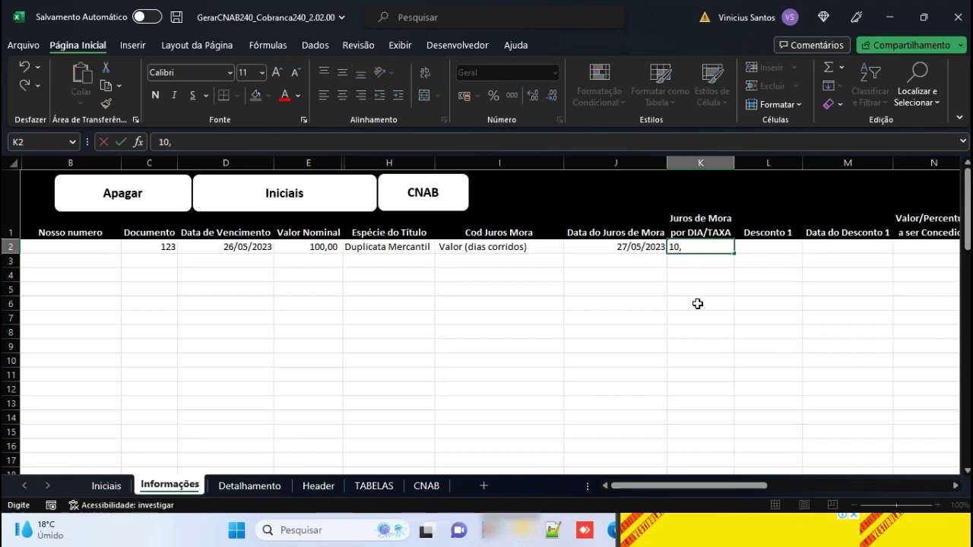
type("00")
key("Tab")
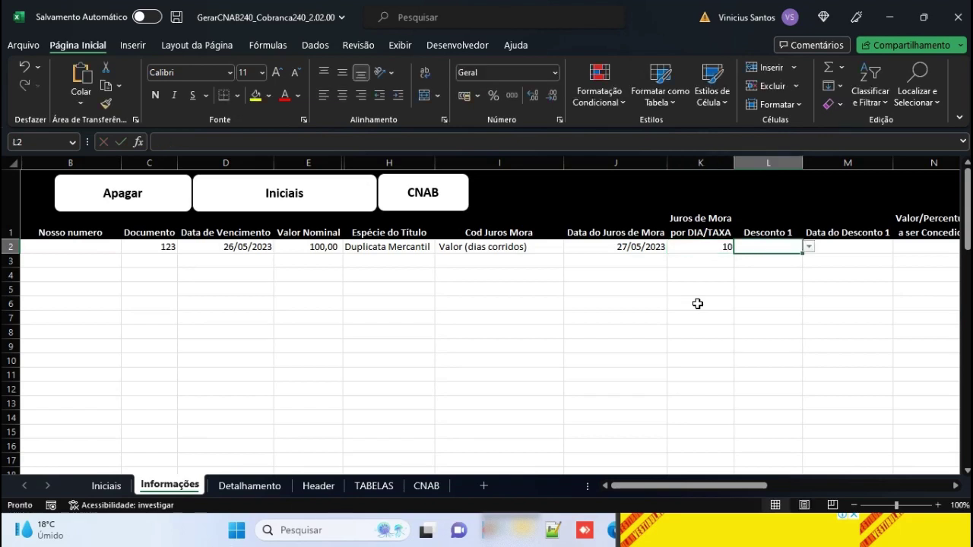
Set Desconto 1 in row 2 to Sem Desconto, leaving the discount date and value blank.
left_click(808, 247)
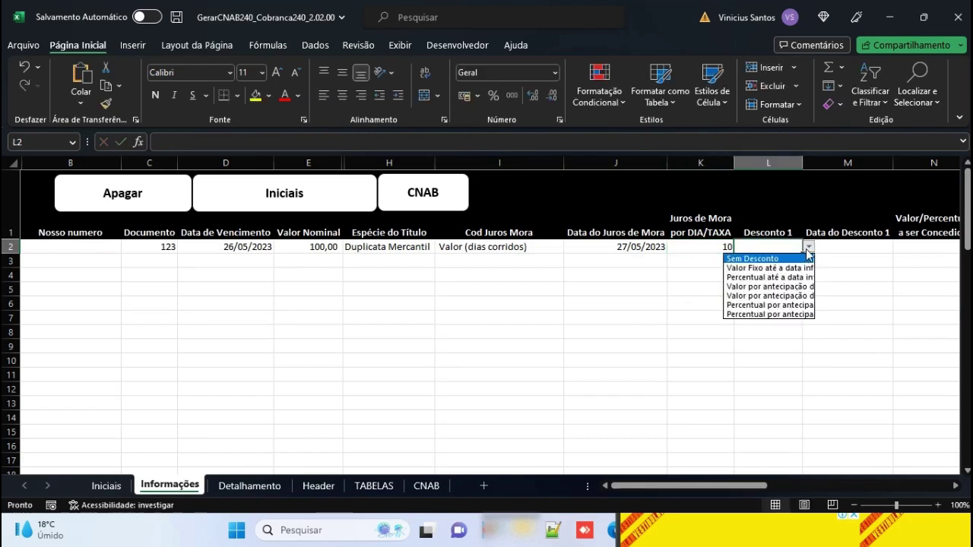
left_click(769, 261)
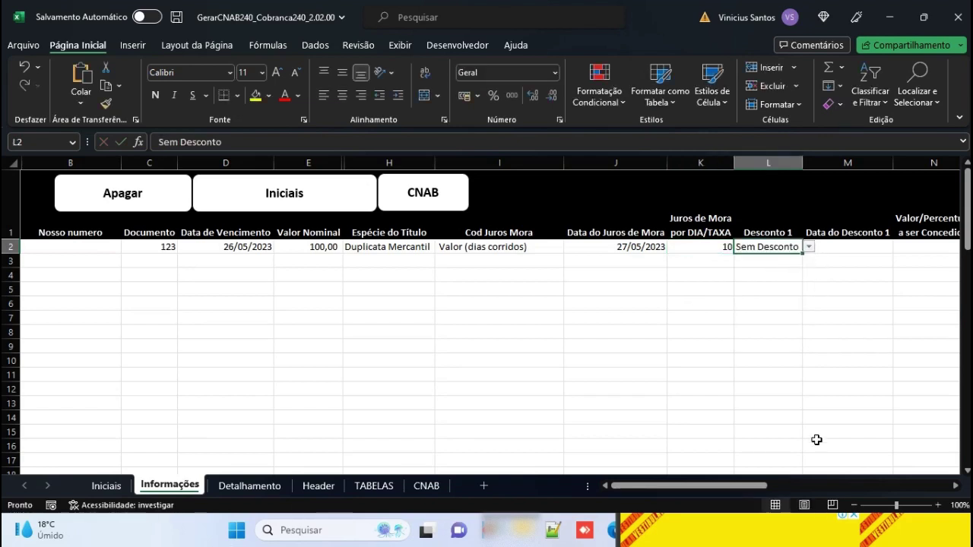
left_click_drag(759, 485, 807, 487)
left_click(564, 251)
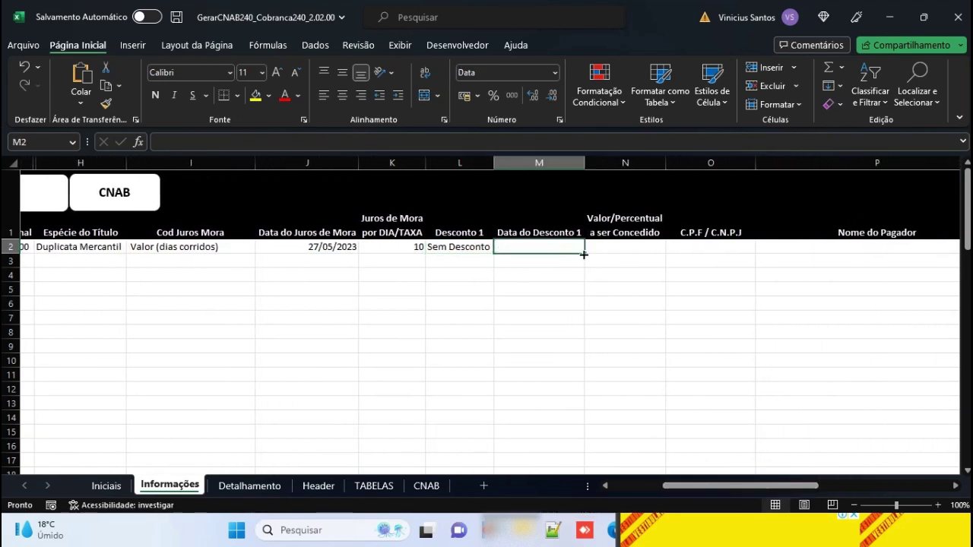
left_click(644, 247)
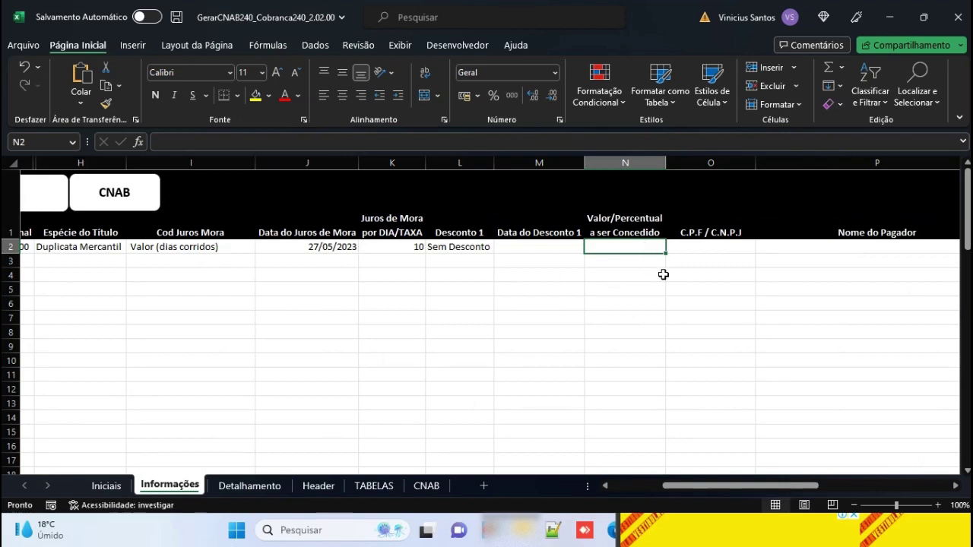
Enter the payer's CPF in O2 and the payer's name in P2.
left_click(726, 248)
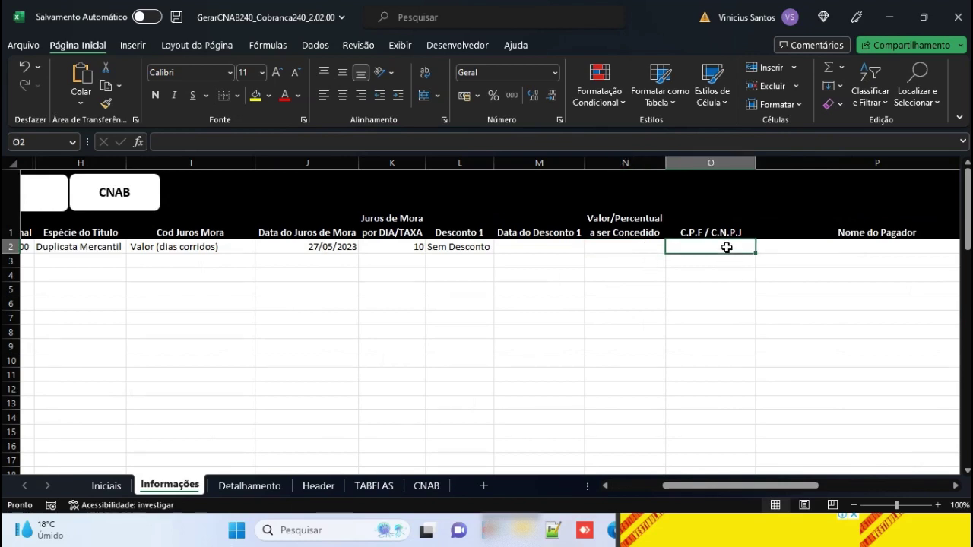
type("111.111.111")
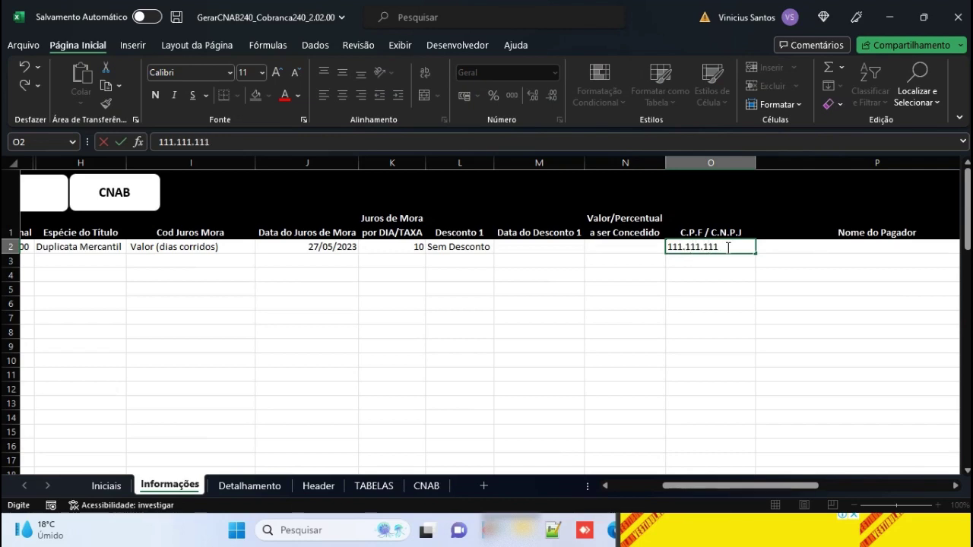
type("-000")
key("BackSpace")
key("BackSpace")
key("BackSpace")
type("-0")
key("Tab")
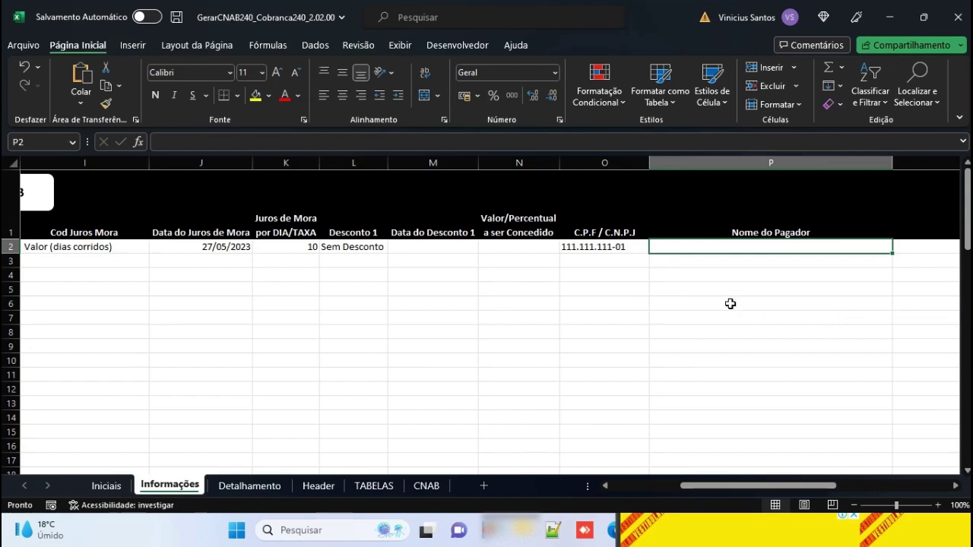
type("vINIC")
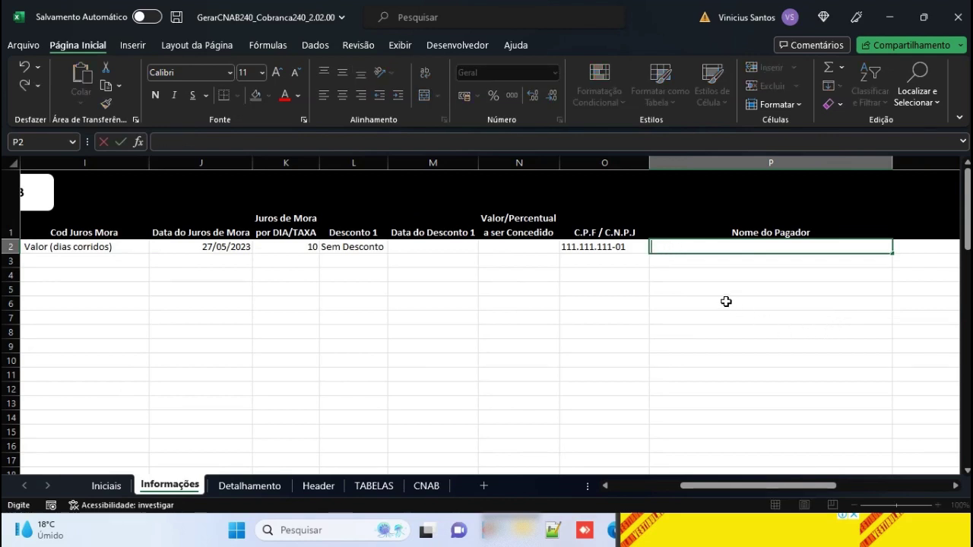
type("ICIUS")
key("Tab")
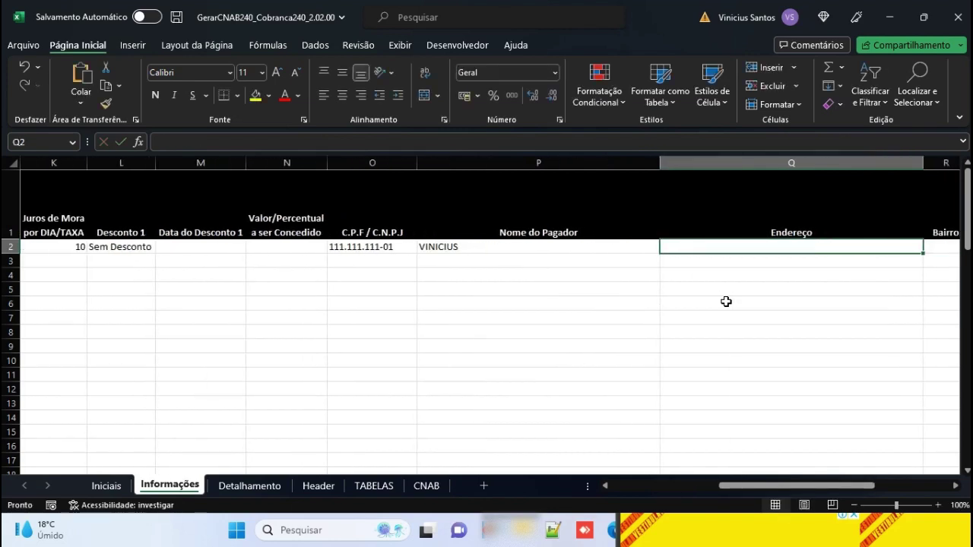
Fill in the payer's street address, district and postal code in Q2:S2.
type("RUA")
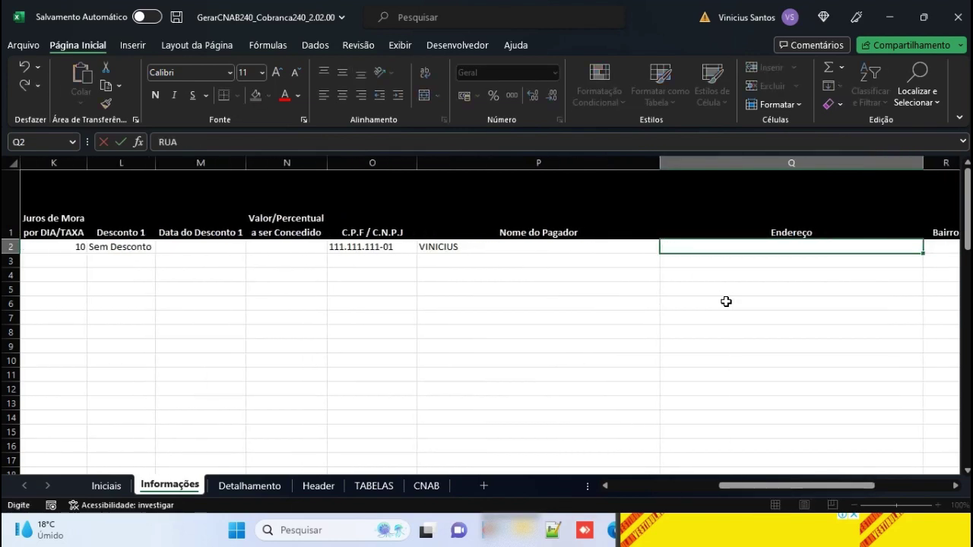
key("Tab")
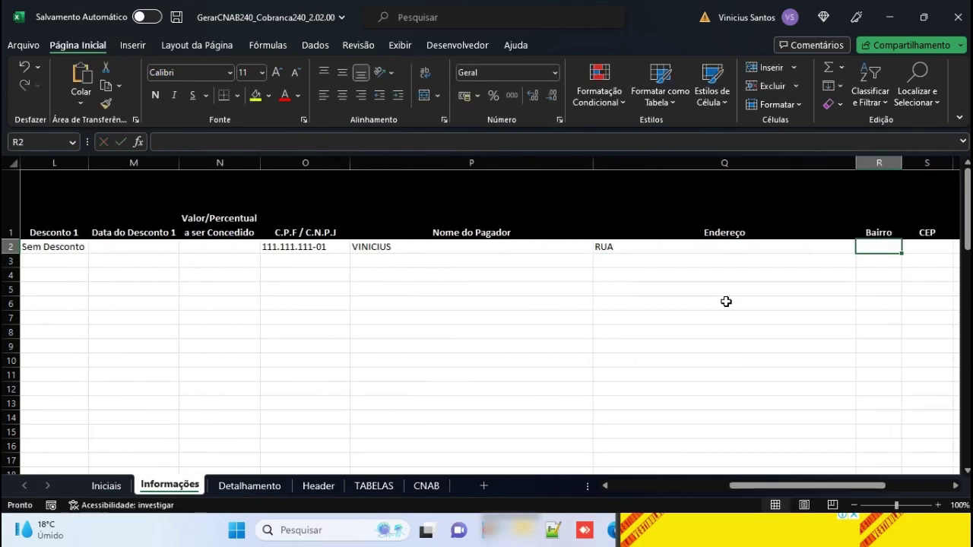
type("CENTRO")
key("Tab")
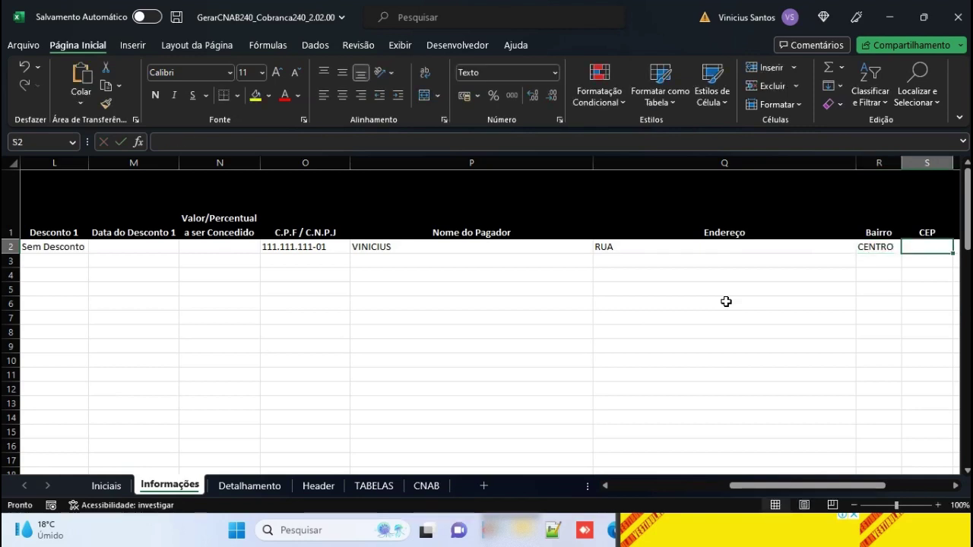
type("00")
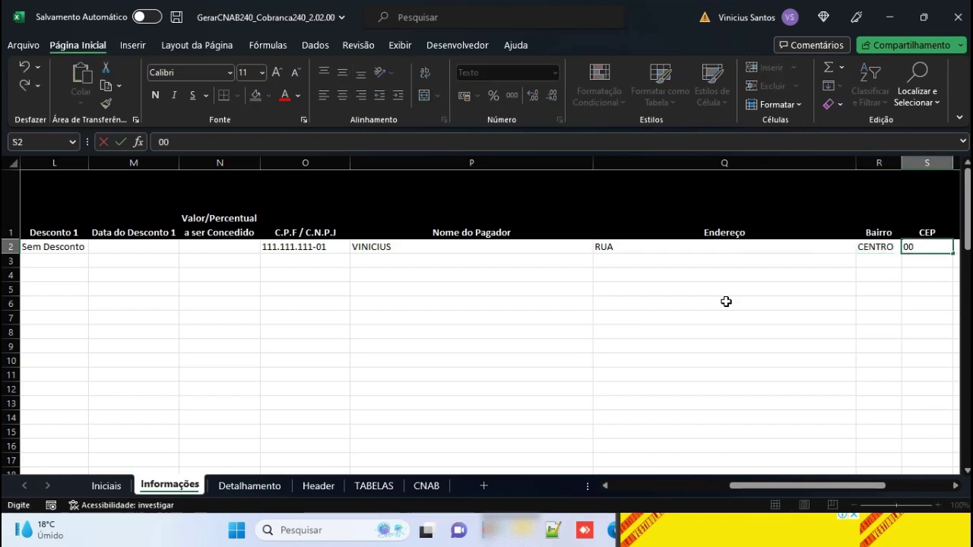
type("182-011")
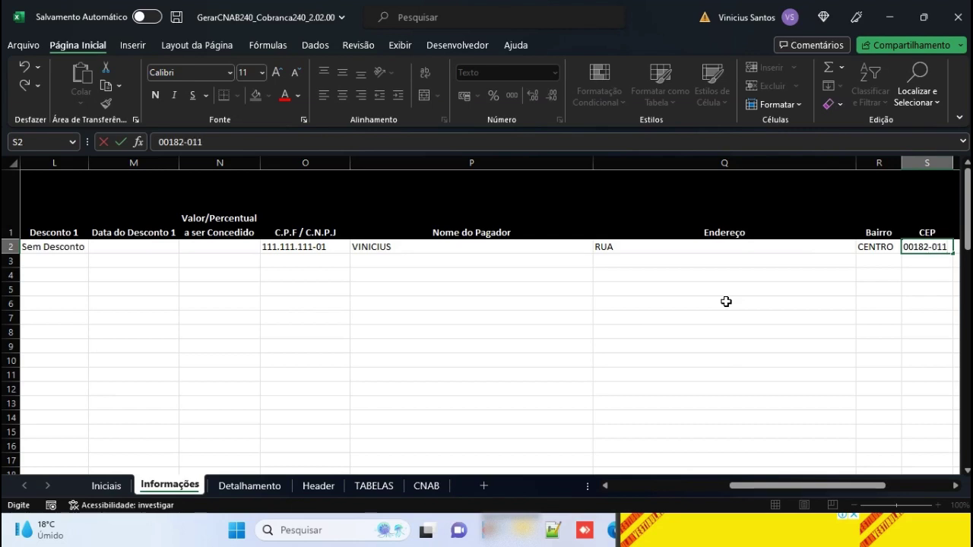
key("Tab")
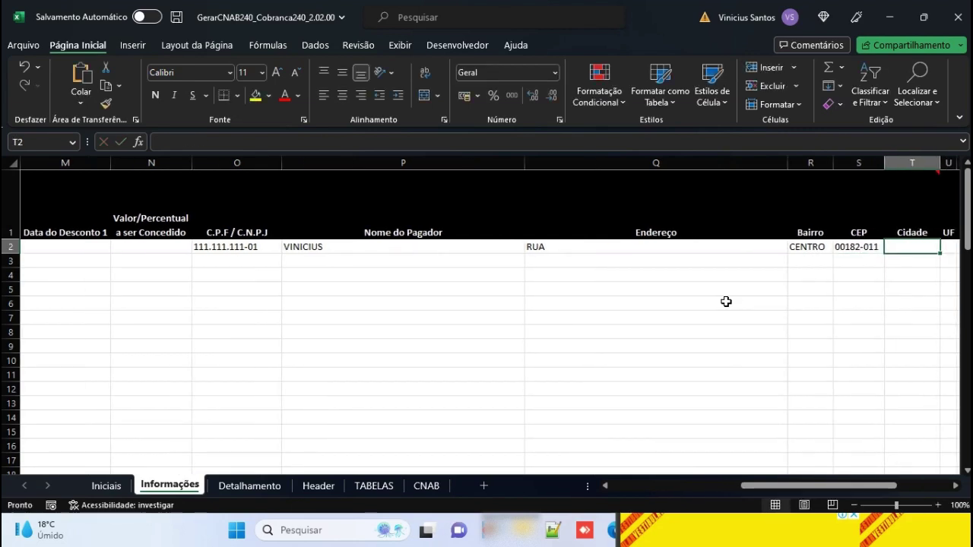
Fill in the payer's Cidade in T2 and the matching two-letter UF in U2.
type("SÃO P")
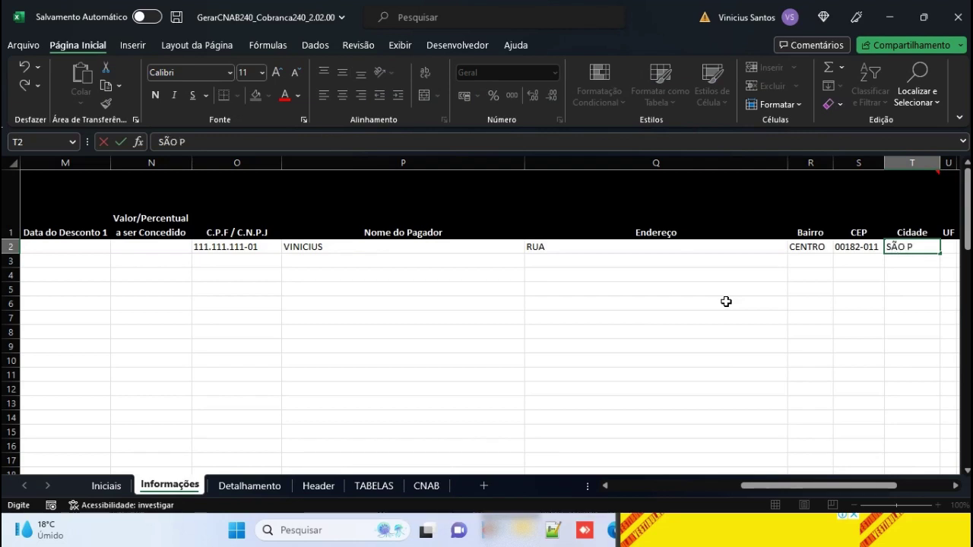
type("AULO")
key("Tab")
type("SO")
key("Tab")
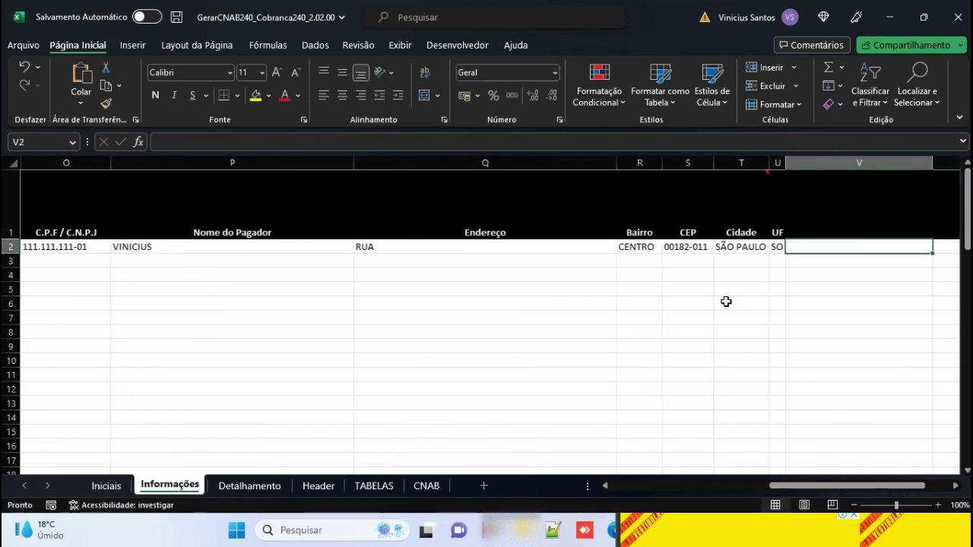
key("Left")
type("SP")
key("Tab")
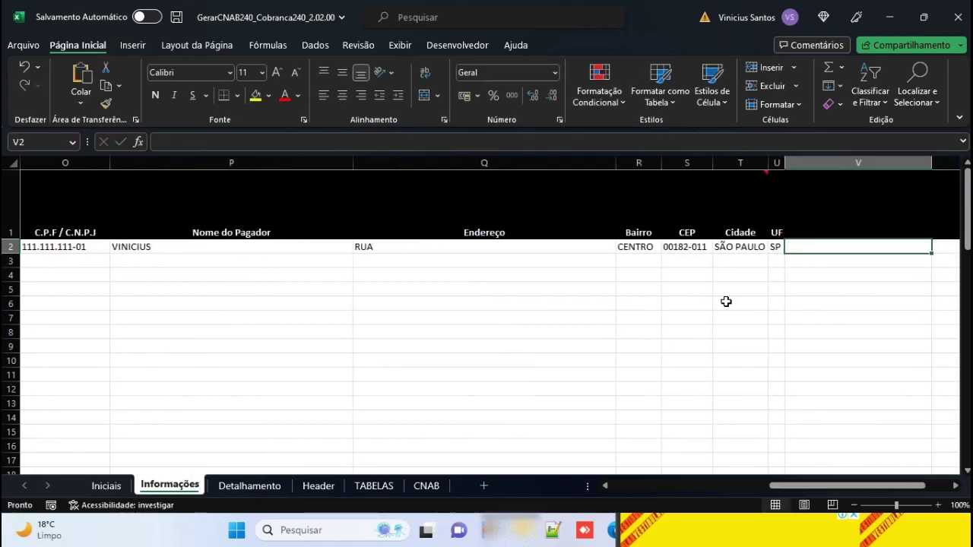
Try to copy the entire row 2 and paste it starting at cell B3.
left_click_drag(813, 488, 617, 491)
left_click(11, 246)
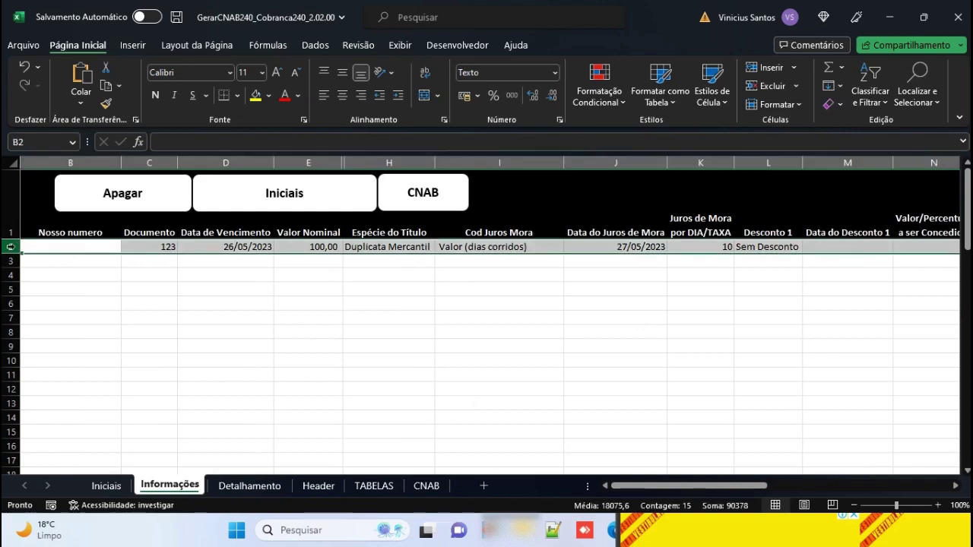
key("ctrl+c")
left_click(58, 259)
key("ctrl+v")
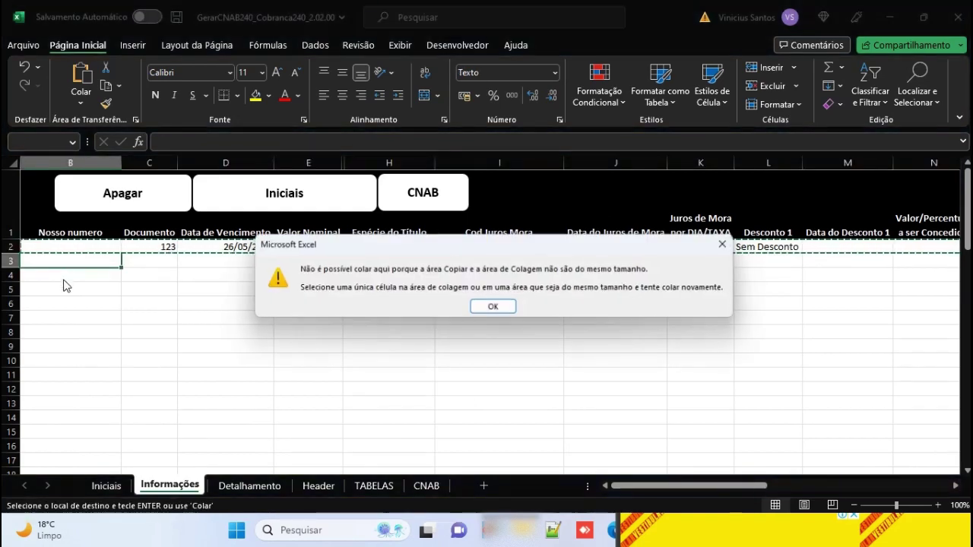
left_click(493, 307)
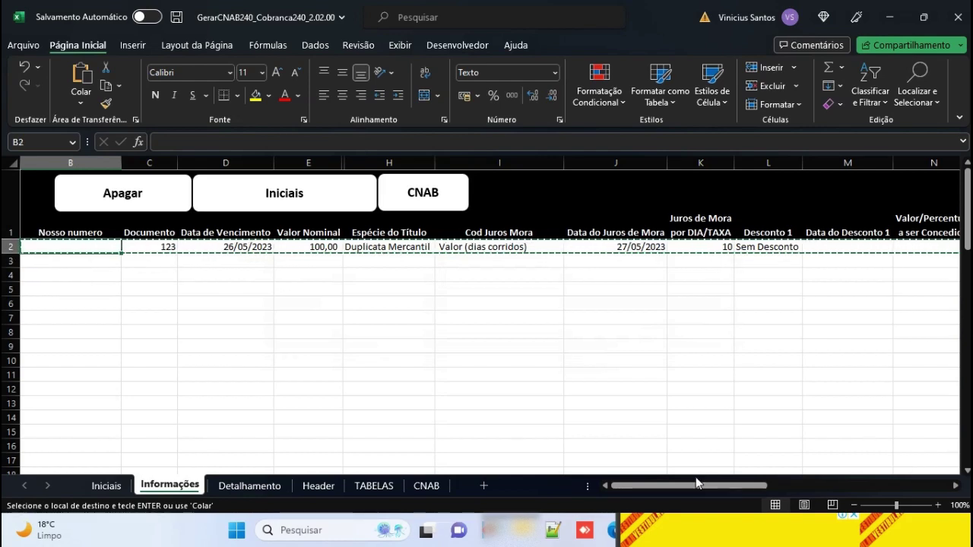
Copy only the title's cells B2:U2 and paste them into row 3 starting at B3.
left_click_drag(704, 485, 867, 449)
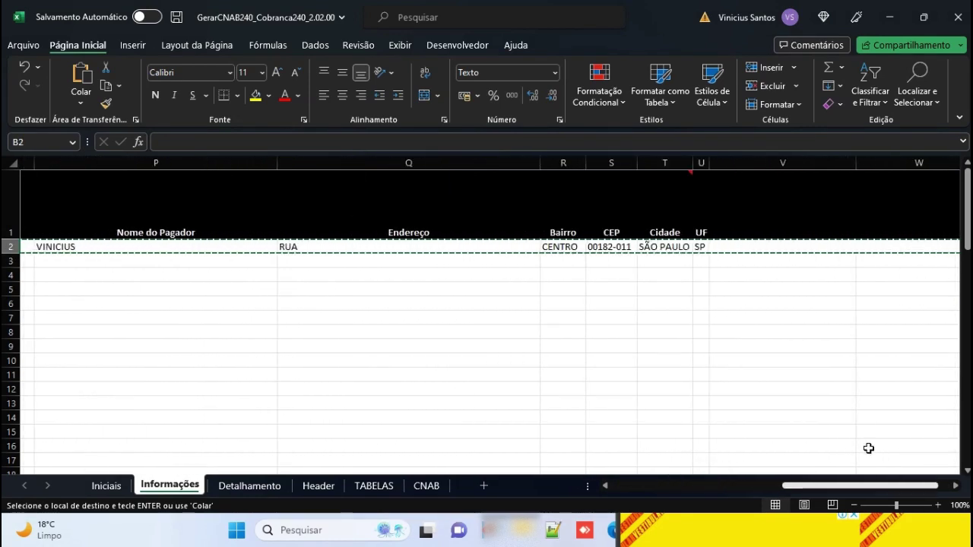
key("ctrl+v")
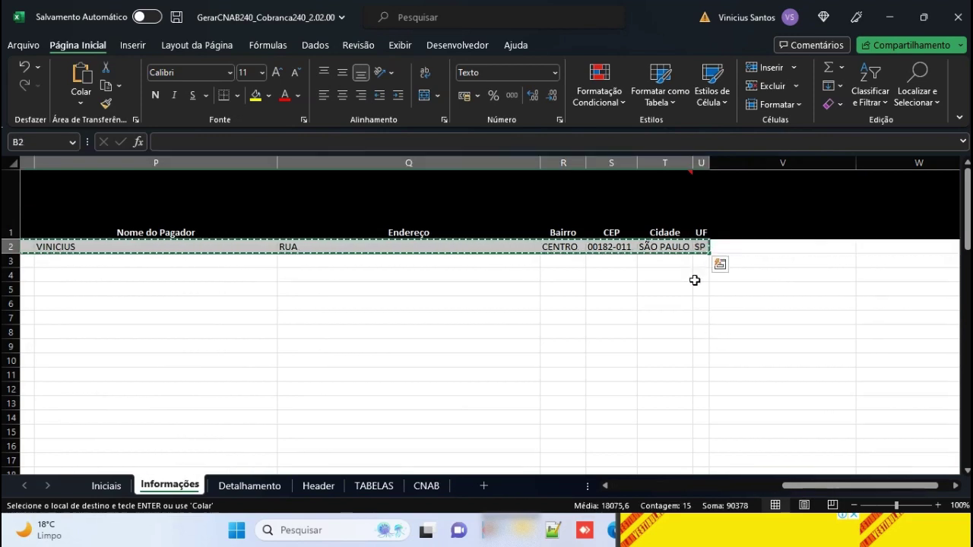
left_click_drag(835, 485, 604, 490)
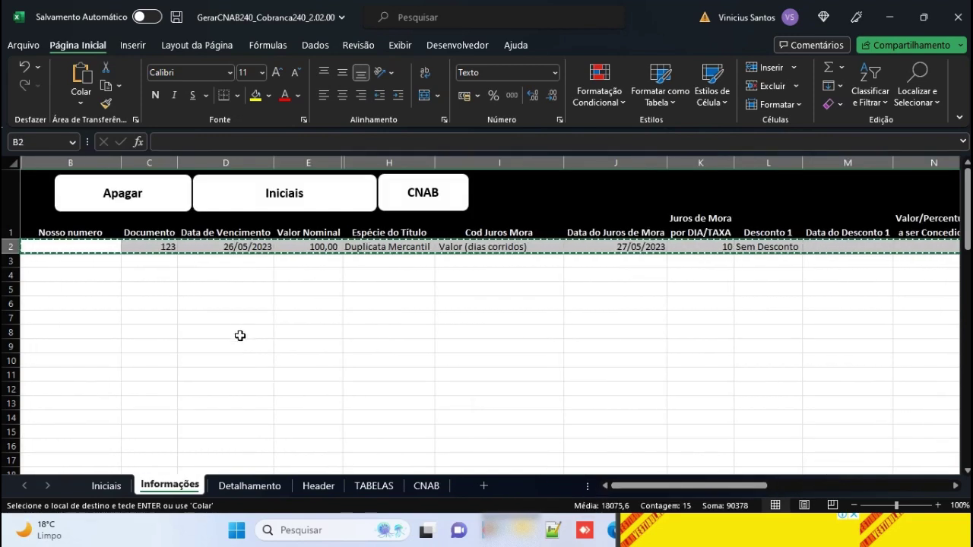
left_click(109, 263)
key("ctrl+v")
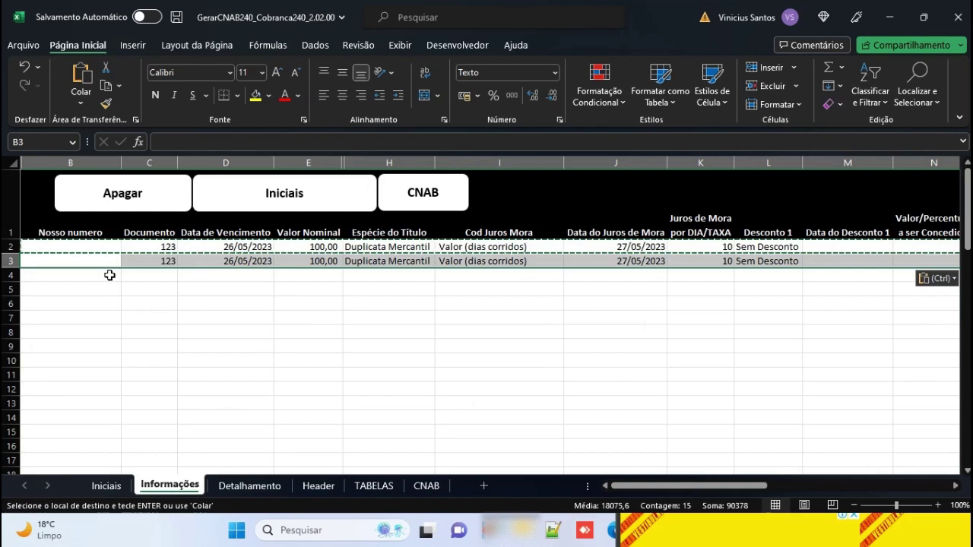
Paste the copied title data into rows 4 and 5 starting at column B, and end the copy mode.
left_click(109, 276)
key("ctrl+v")
left_click(109, 289)
key("ctrl+v")
left_click(217, 330)
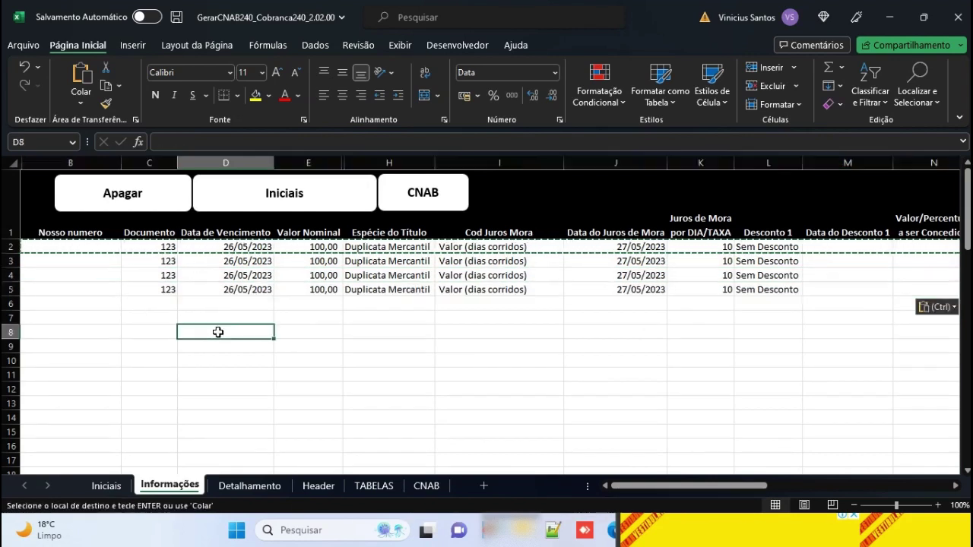
key("Escape")
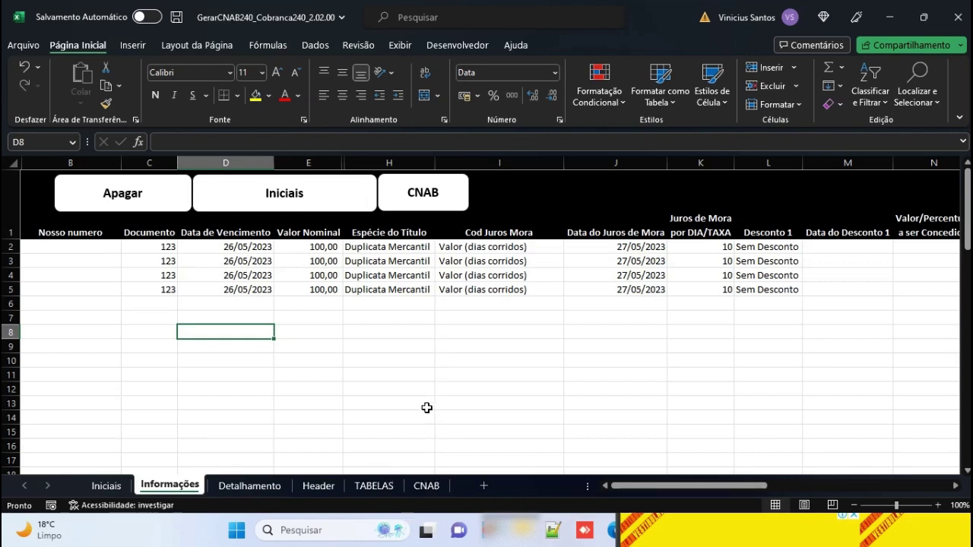
Start generating the CNAB file and look up the network user's folder name under C:\Usuários in File Explorer.
left_click(425, 196)
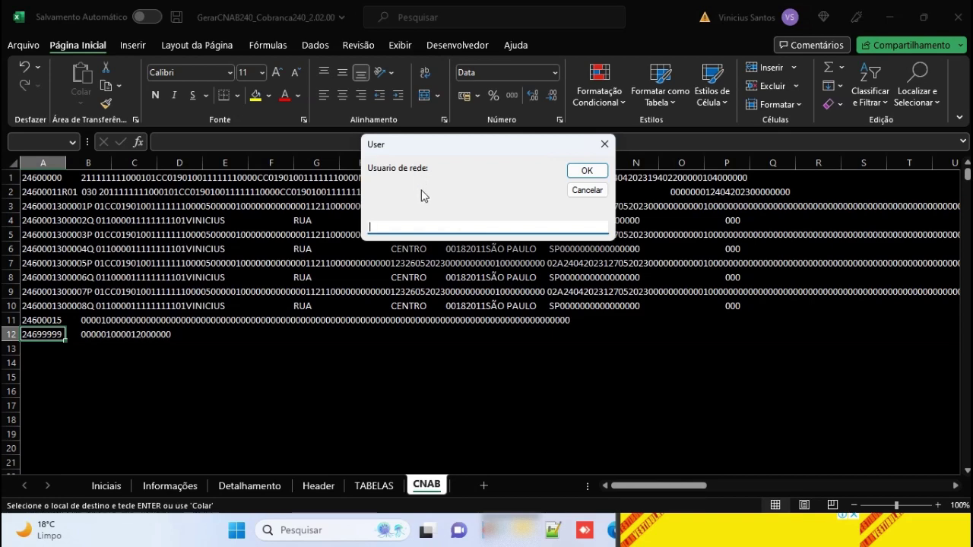
left_click(530, 533)
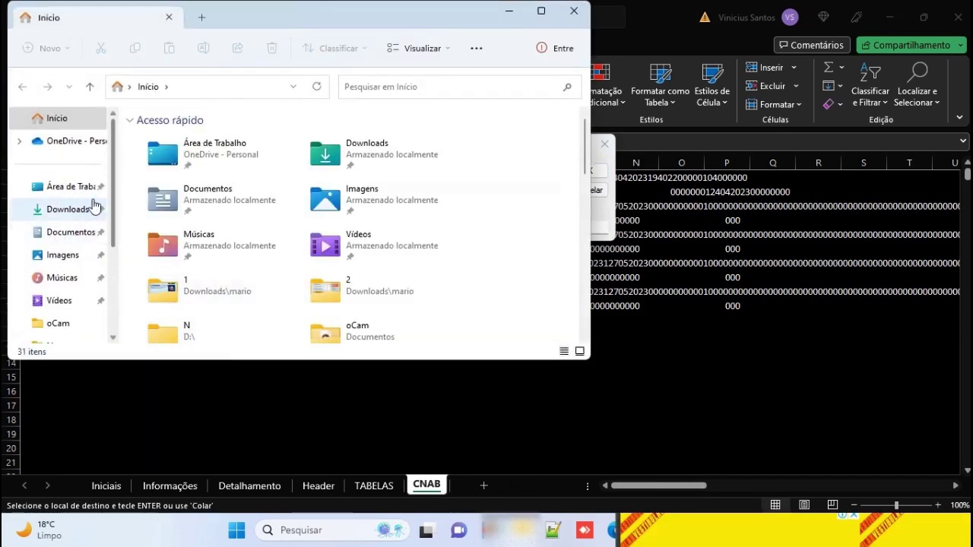
scroll(76, 276, "down", 3)
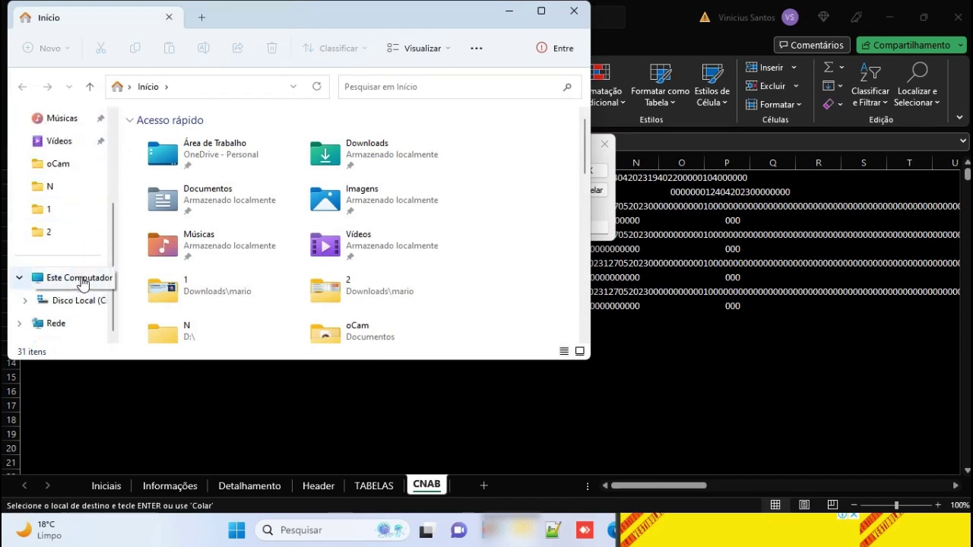
left_click(80, 278)
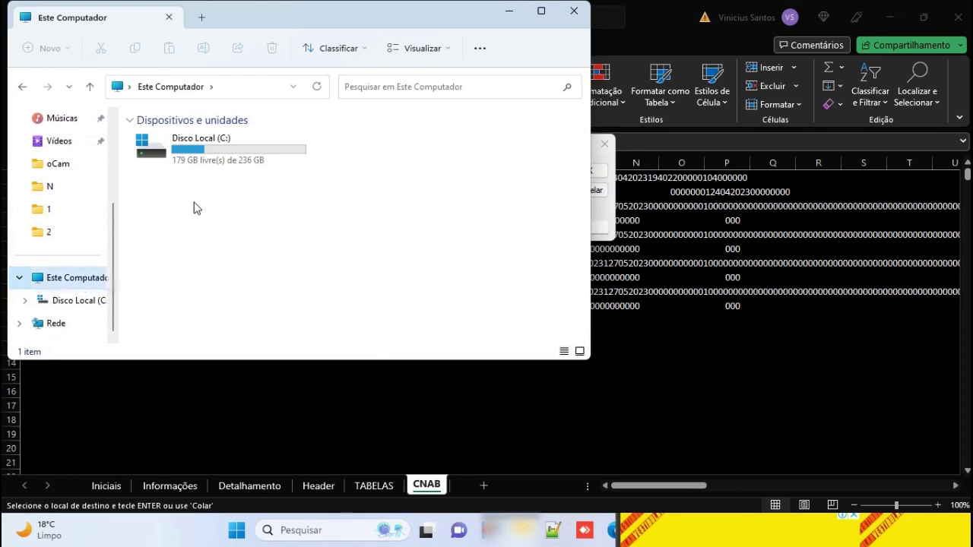
double_click(149, 157)
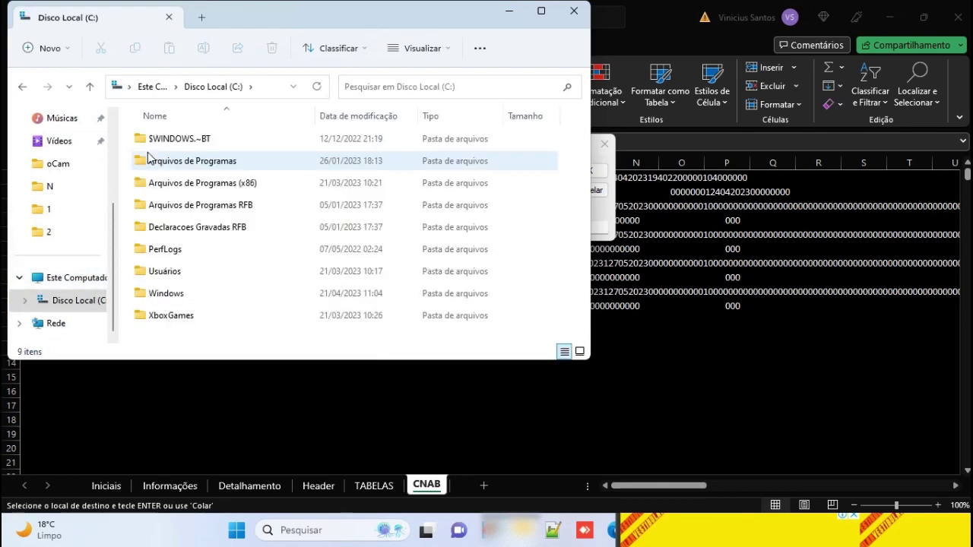
double_click(175, 275)
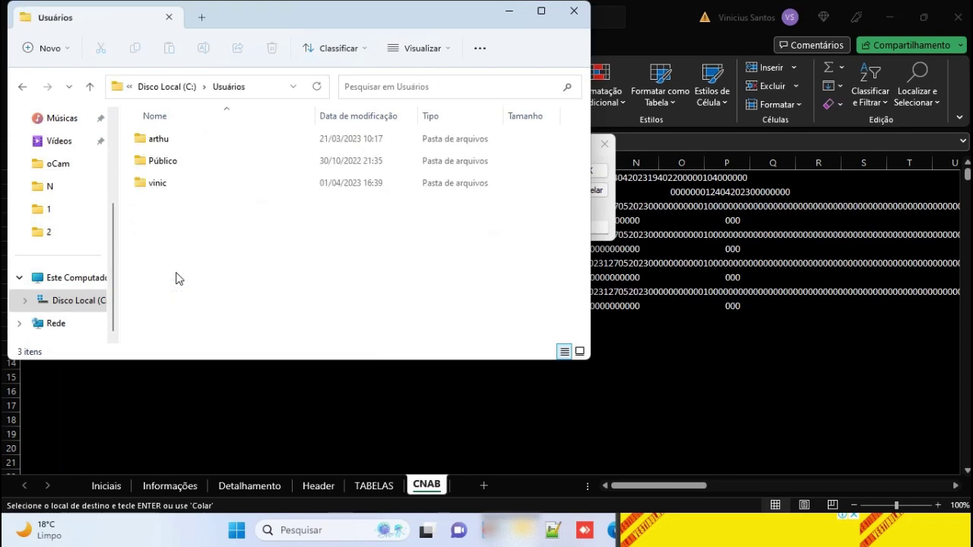
left_click(171, 186)
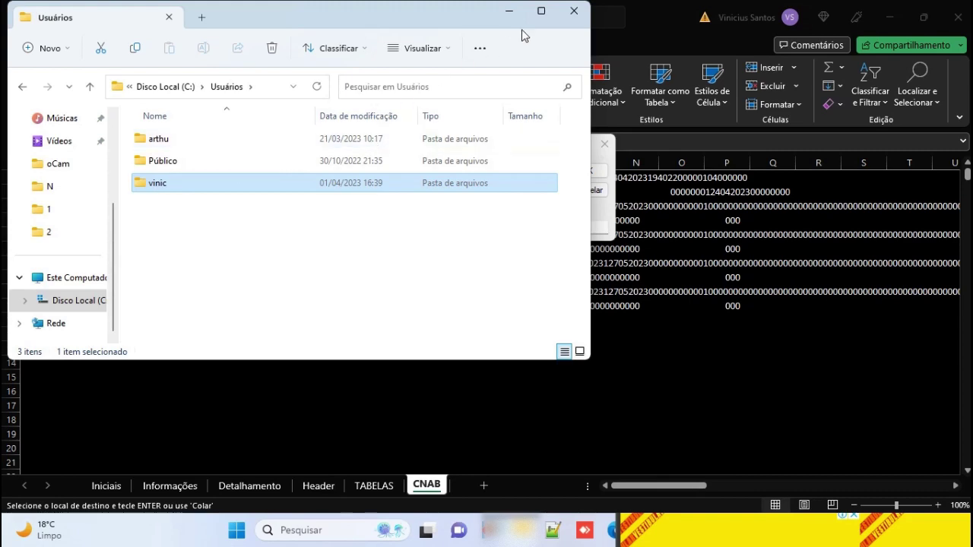
left_click(574, 10)
Enter the network username, name the output file testeABC and dismiss the save notice.
left_click(463, 225)
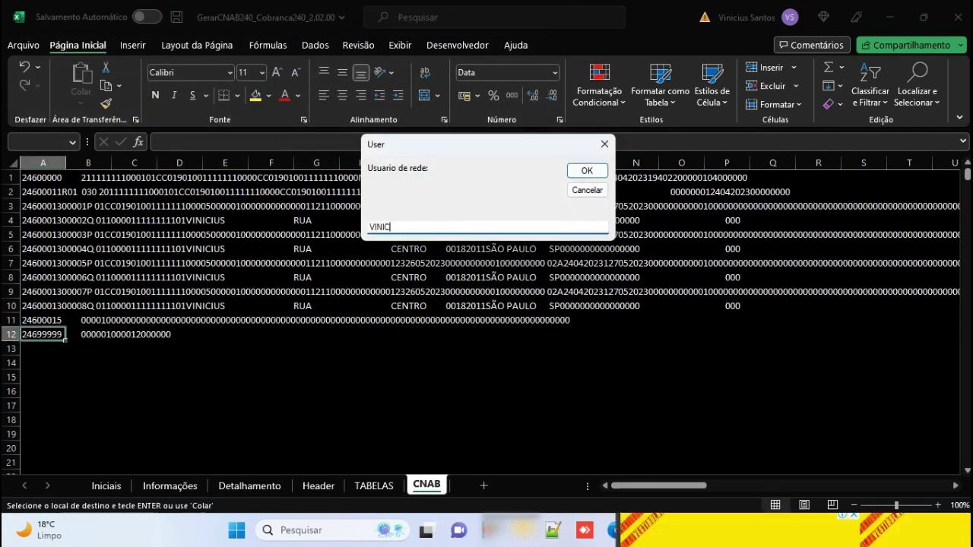
key("Return")
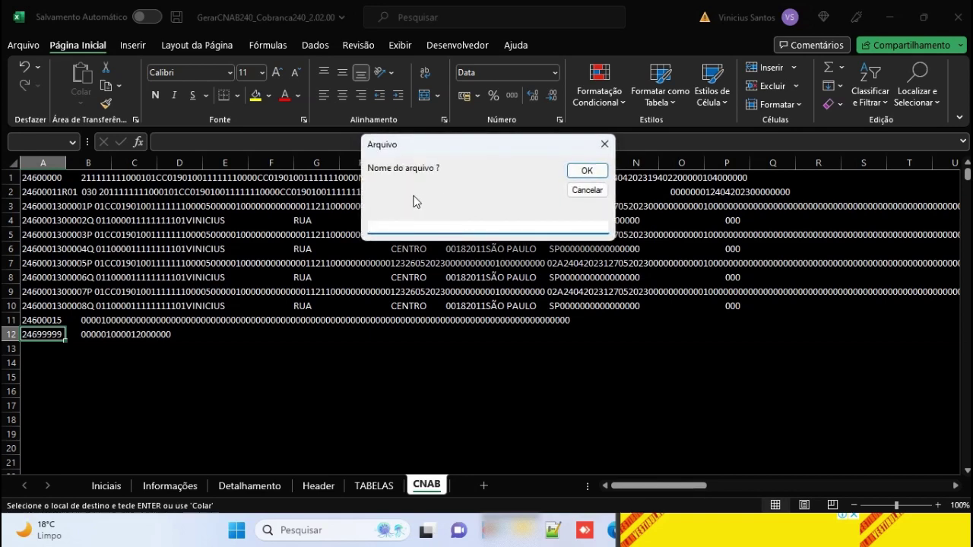
type("testeABC")
key("Return")
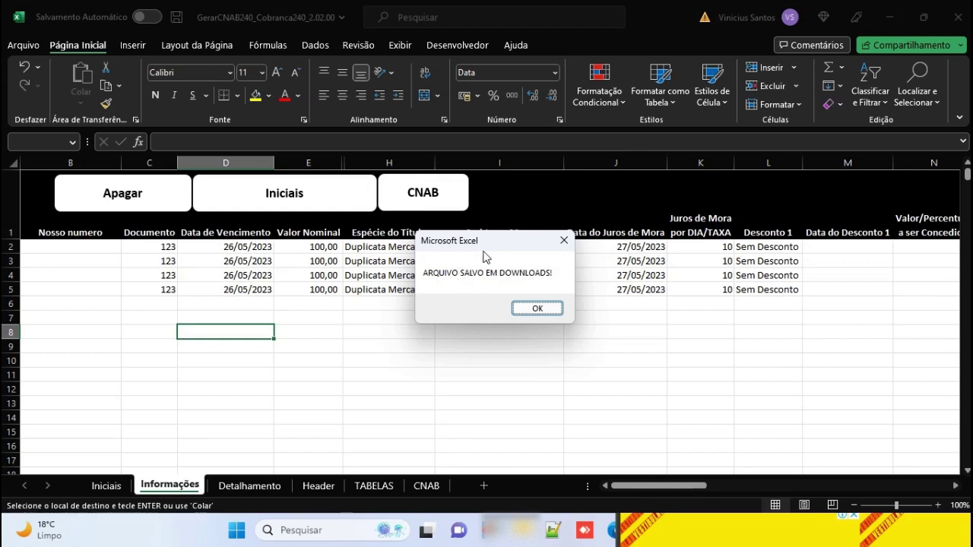
left_click(538, 308)
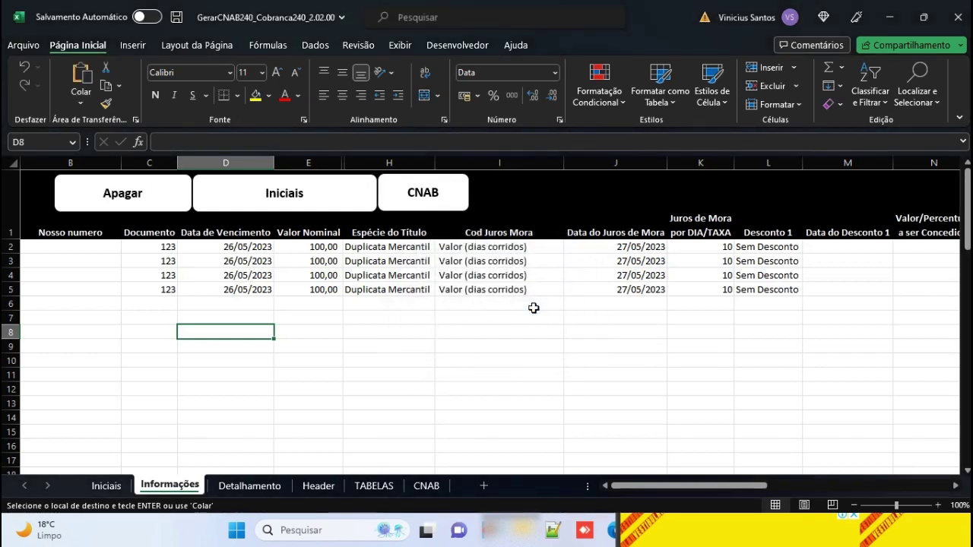
Open the generated testeABC text file from the Downloads folder in Notepad++.
left_click(521, 531)
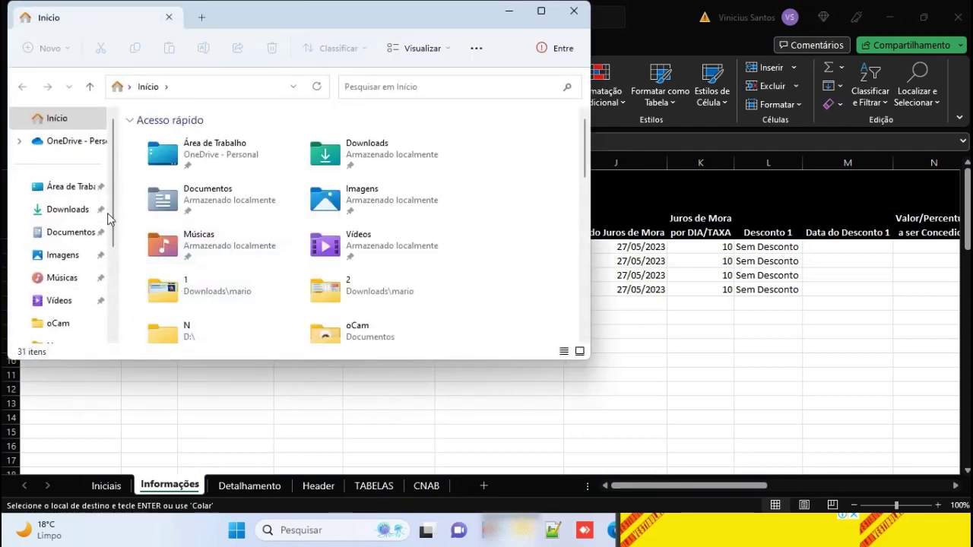
left_click(68, 210)
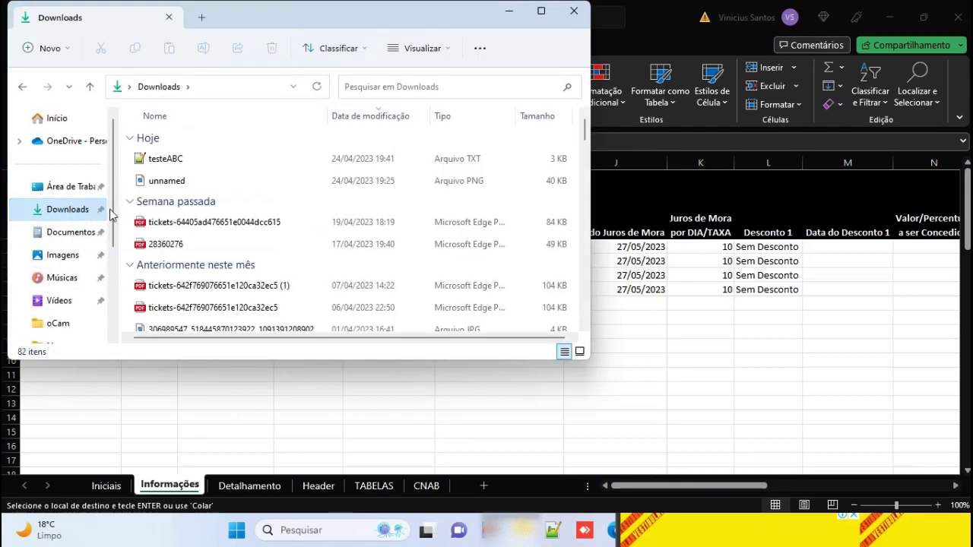
left_click(166, 164)
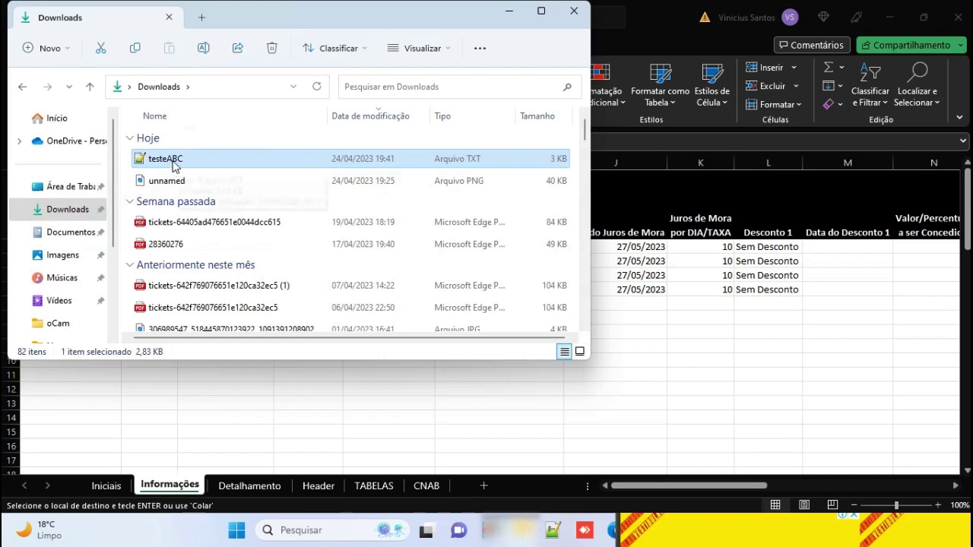
double_click(173, 163)
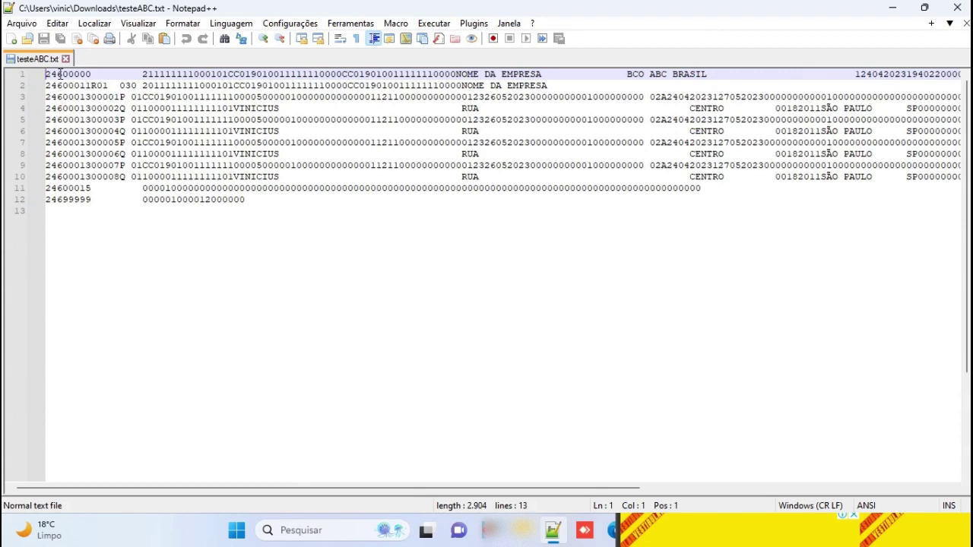
Examine the header lines, the P and Q segment records of each title and the trailer lines in testeABC.txt.
left_click_drag(58, 74, 308, 69)
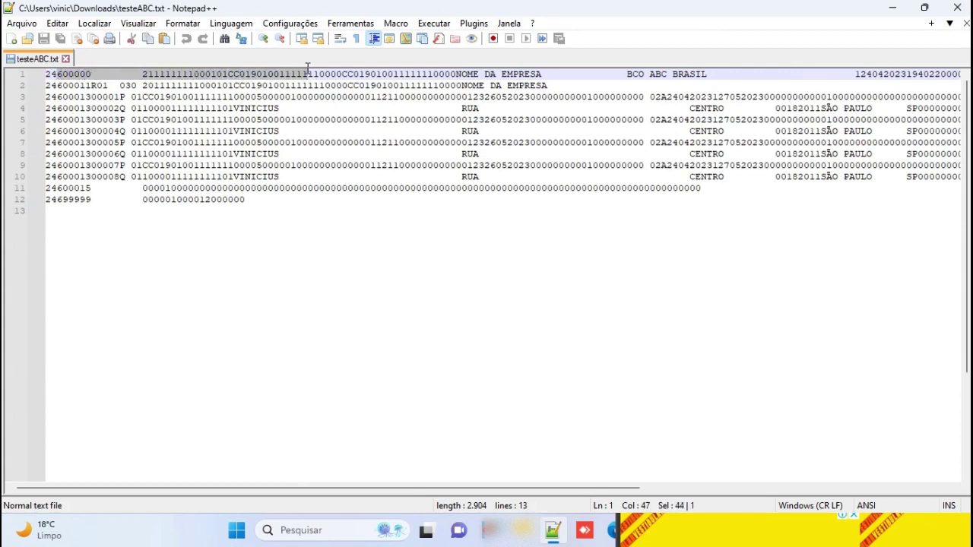
left_click_drag(74, 86, 291, 86)
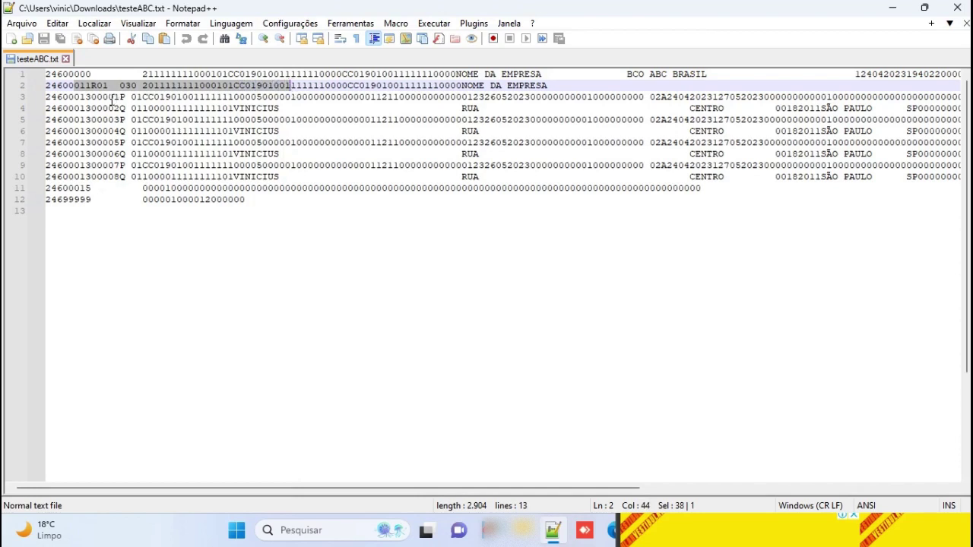
left_click_drag(105, 97, 189, 108)
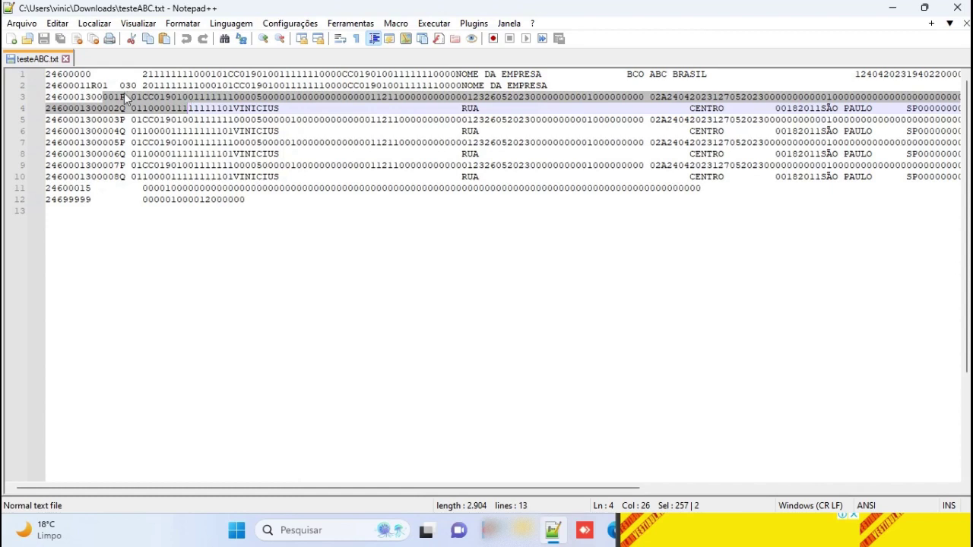
left_click_drag(91, 97, 253, 107)
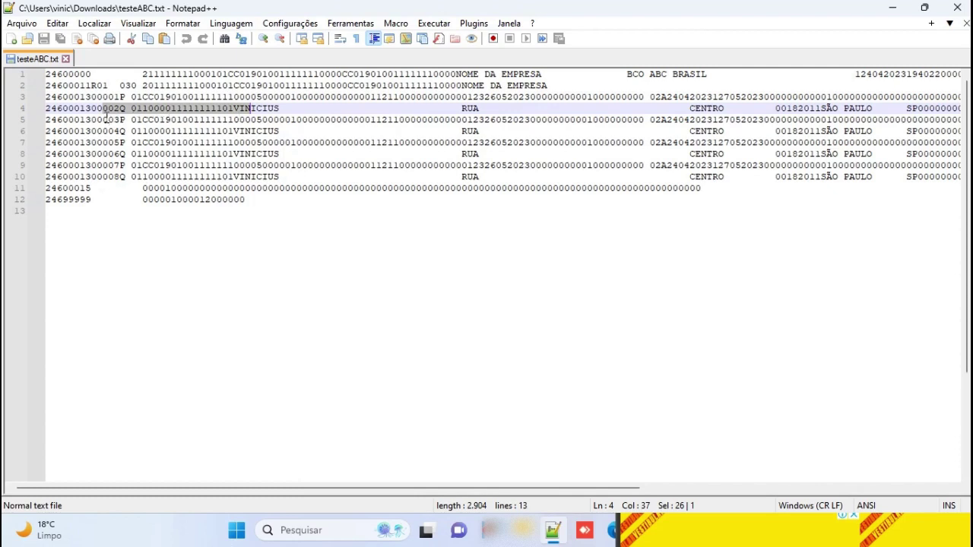
left_click_drag(108, 119, 180, 120)
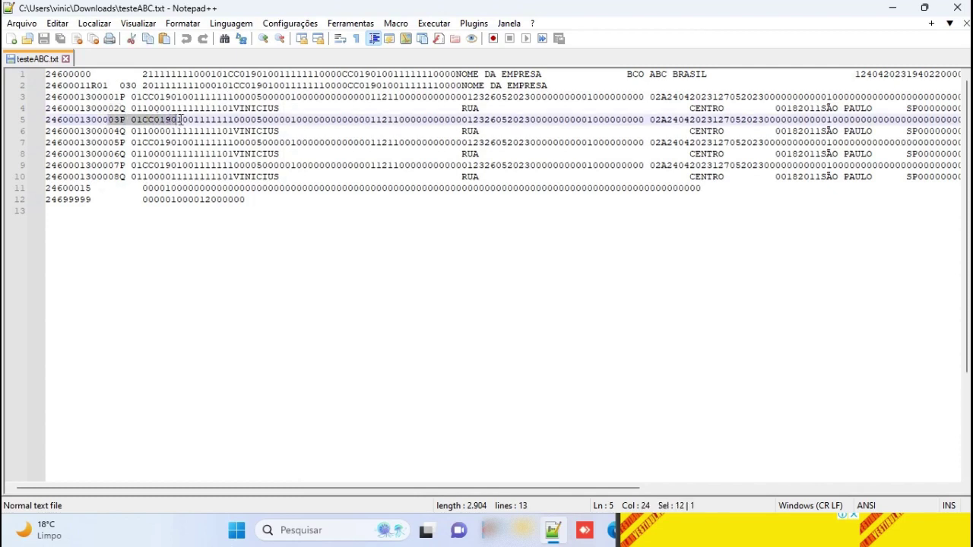
left_click(152, 131)
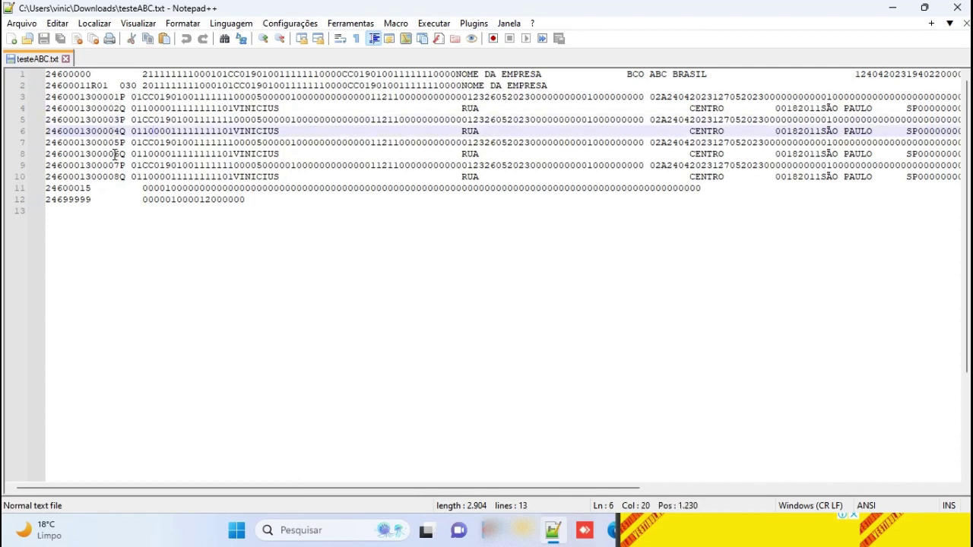
left_click_drag(72, 188, 216, 199)
left_click(76, 199)
left_click_drag(57, 199, 199, 199)
left_click(106, 226)
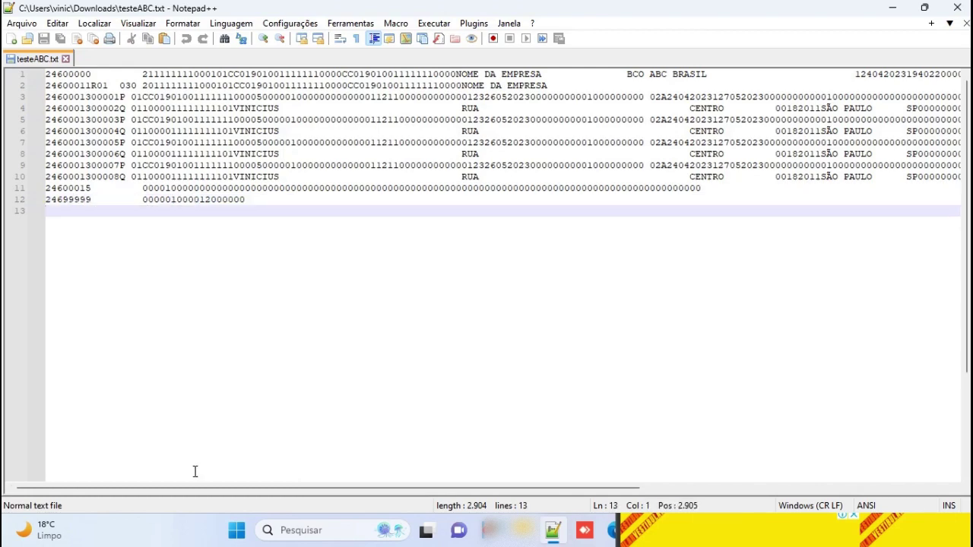
Check the line endings of the CNAB records to verify their length, and return to the start of the lines.
key("ctrl+a")
left_click_drag(193, 492, 565, 482)
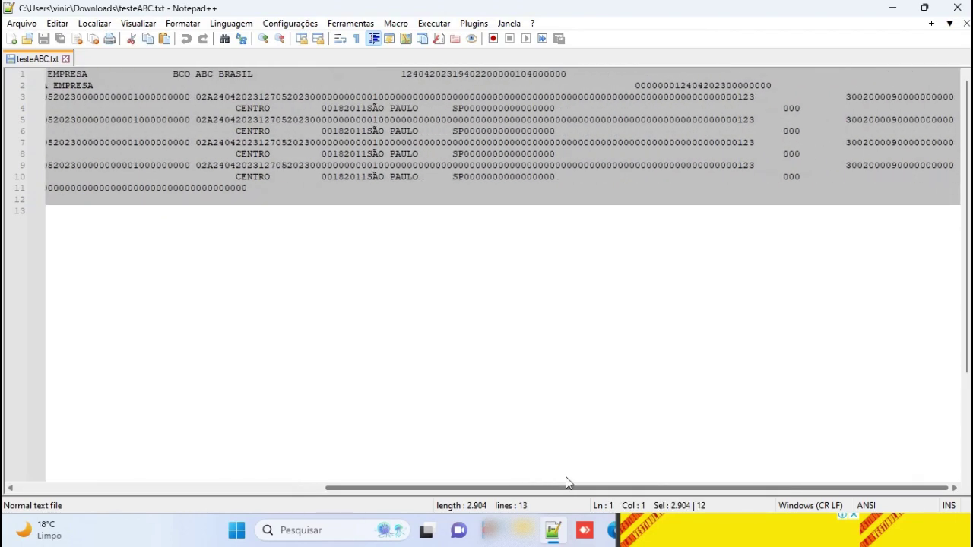
left_click(960, 76)
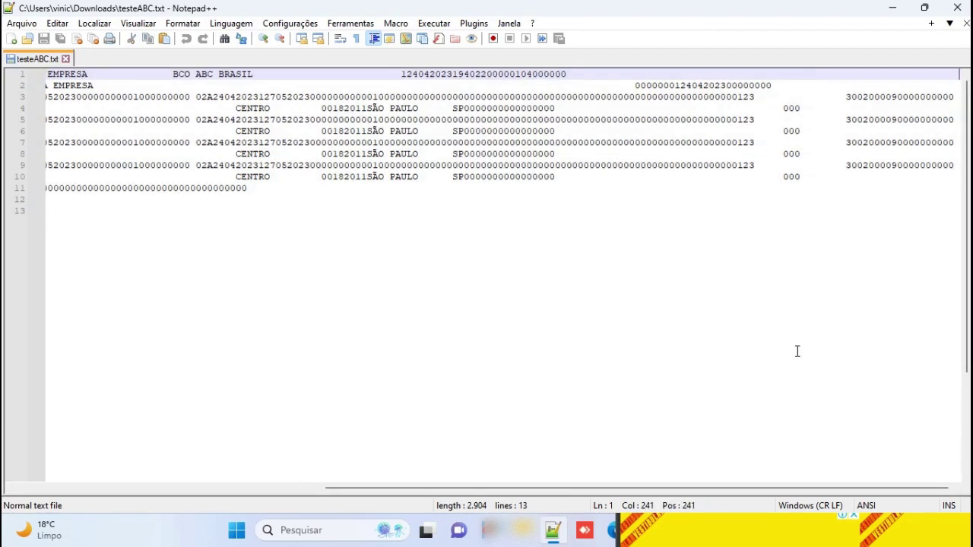
key("Down")
key("Down")
key("Down")
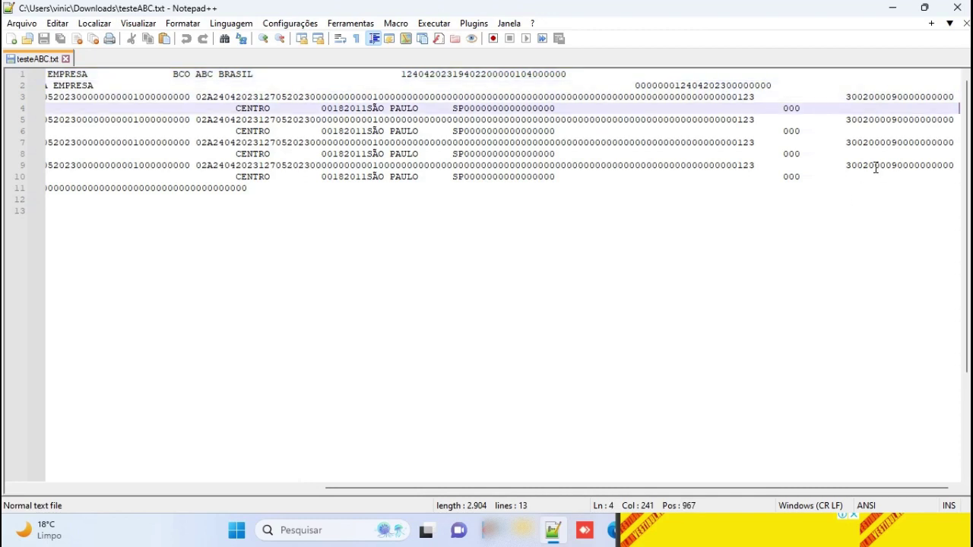
left_click_drag(464, 488, 141, 488)
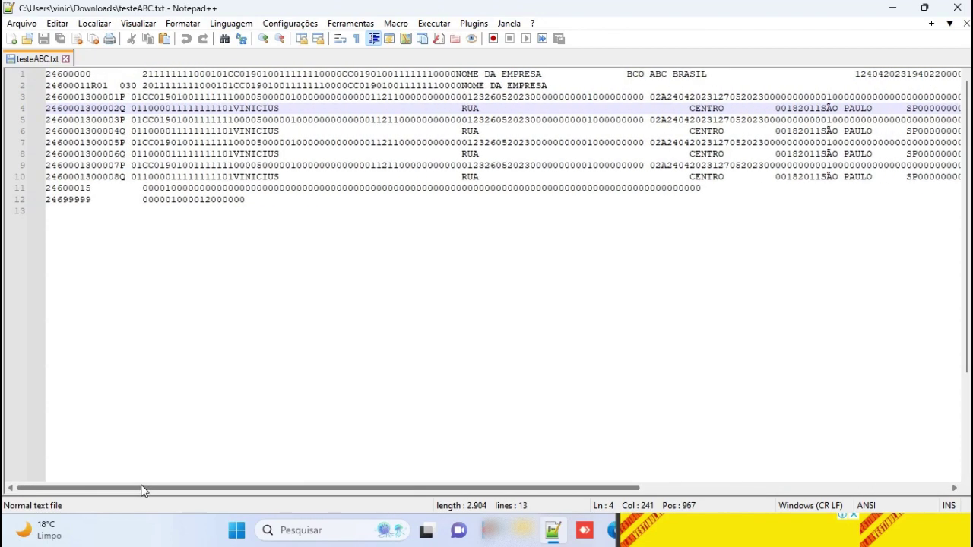
left_click(145, 296)
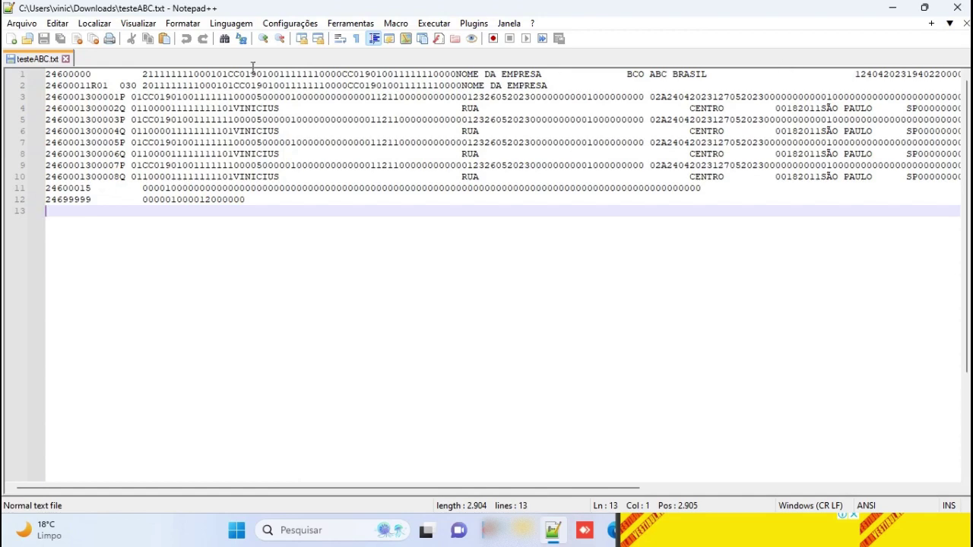
Close testeABC.txt and Notepad++ and return to the Excel workbook.
left_click(65, 58)
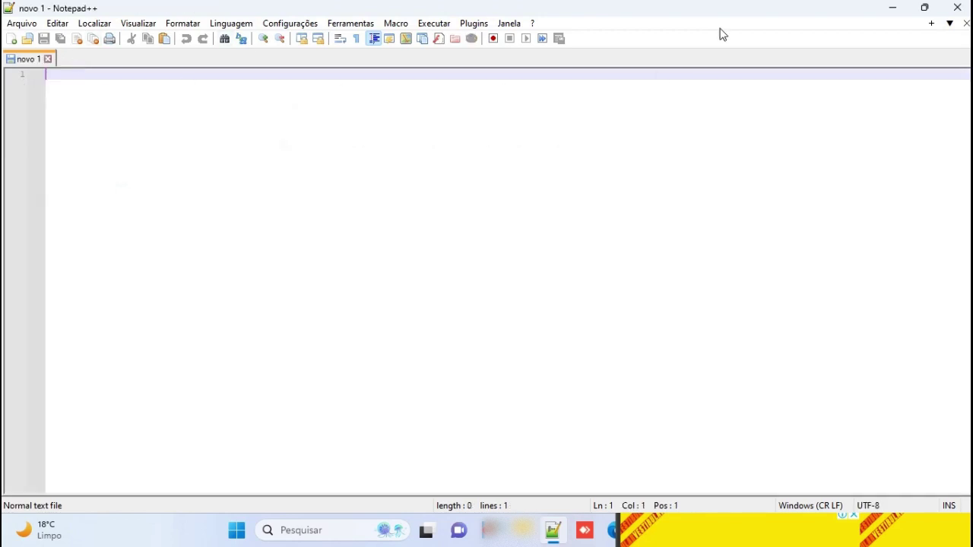
left_click(956, 9)
left_click(592, 409)
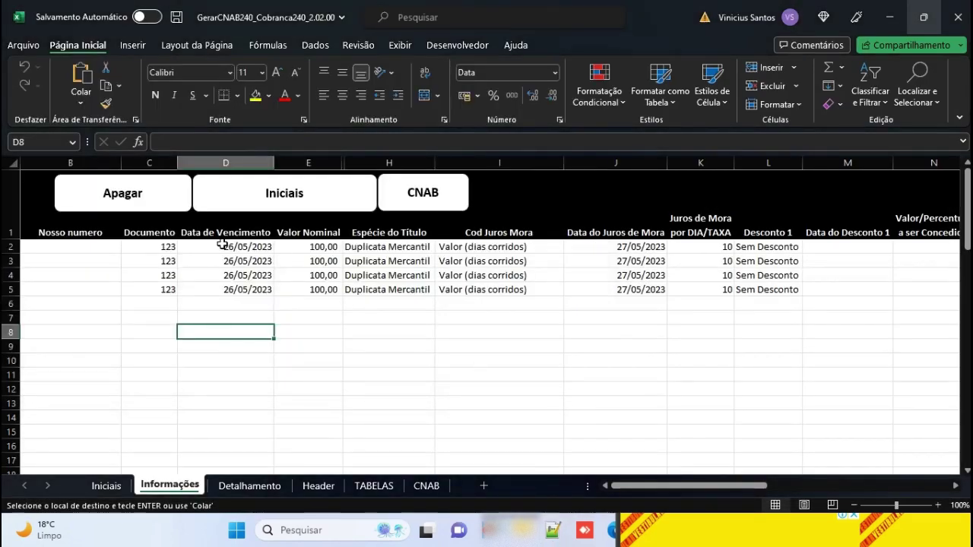
Clear all title data from the Informações sheet, and save the workbook with the Iniciais sheet open.
left_click(135, 213)
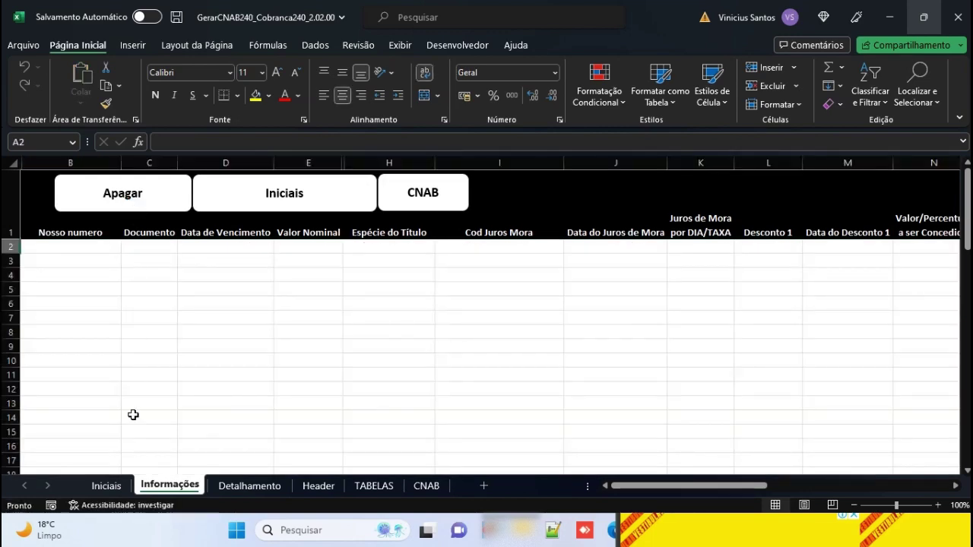
left_click(110, 486)
left_click(239, 399)
left_click(176, 17)
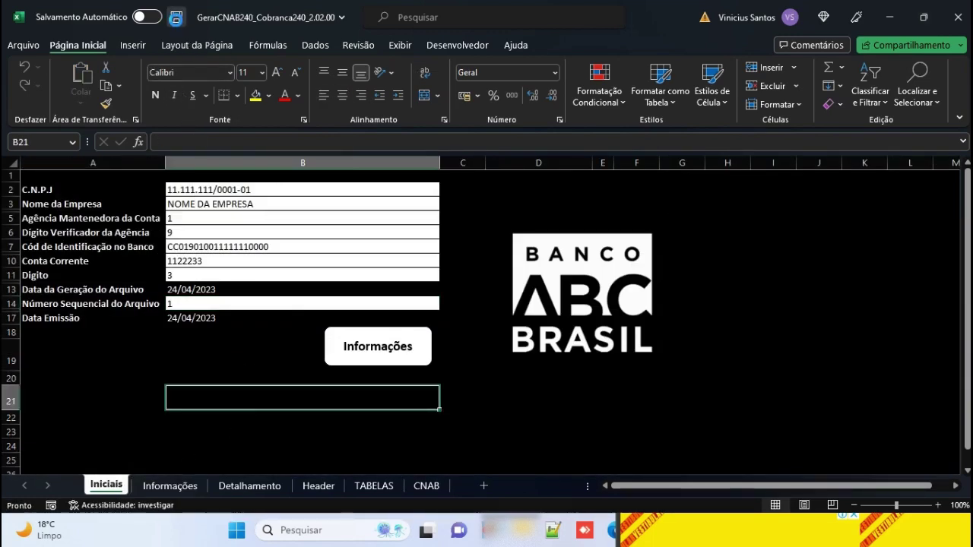